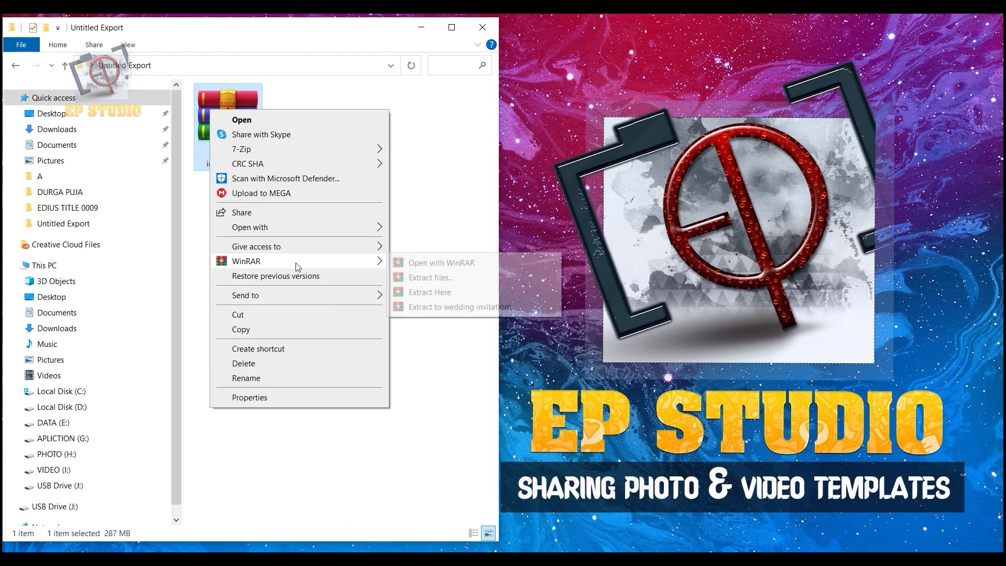
Extract the wedding invitation archive into the current folder and open the extracted wedding invitation folder
left_click(435, 294)
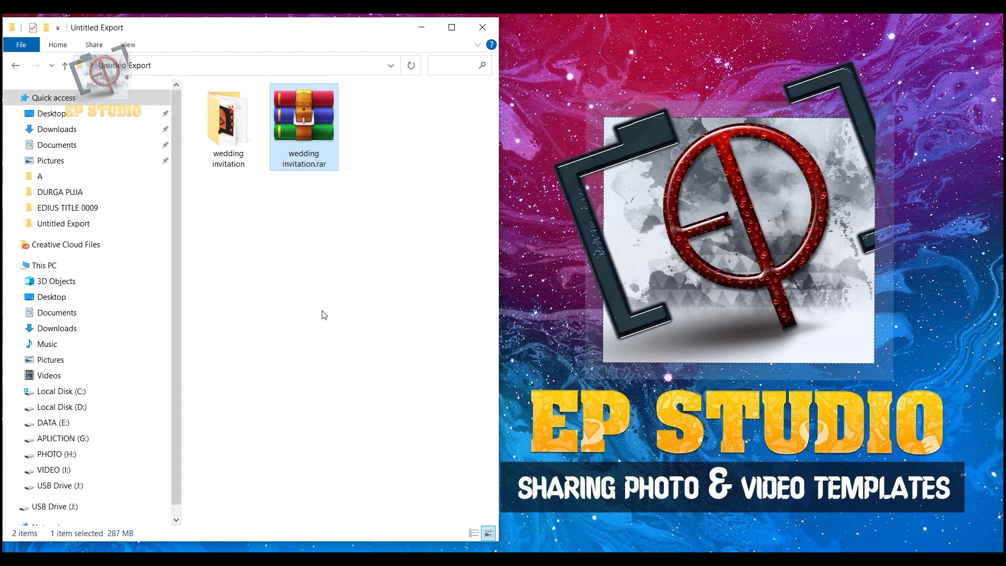
left_click(234, 139)
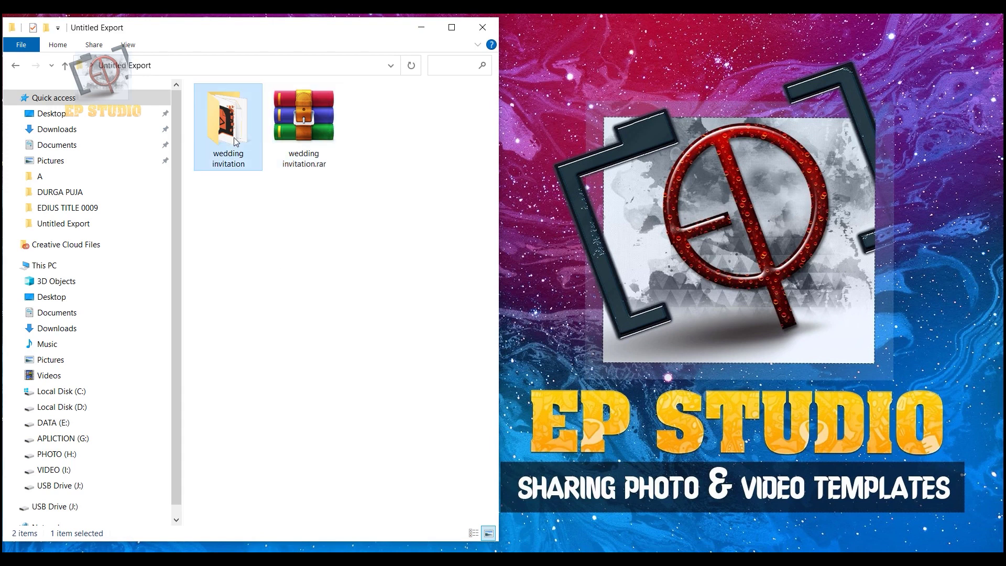
double_click(234, 137)
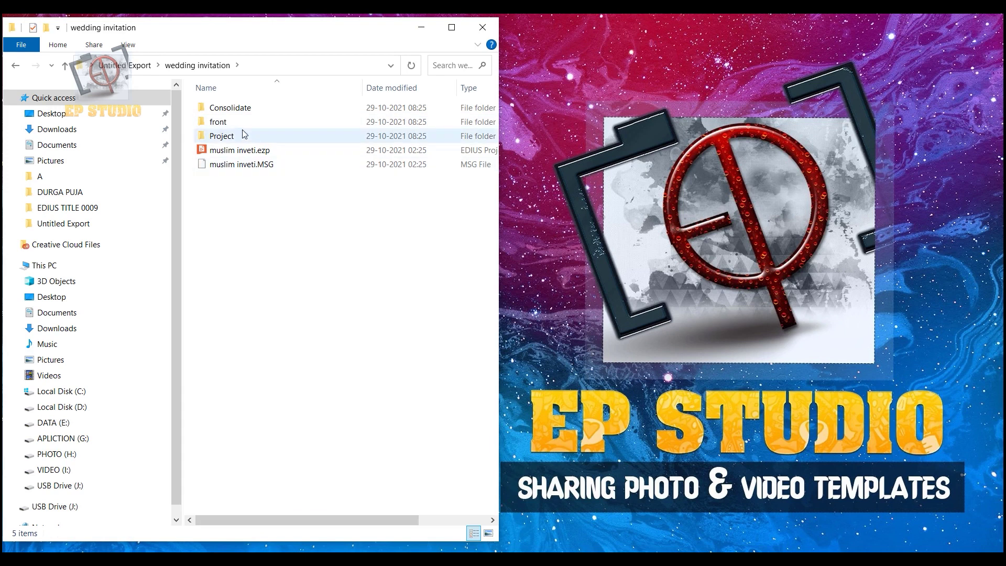
Install both TrueType fonts from the front folder and return to the wedding invitation folder
double_click(222, 124)
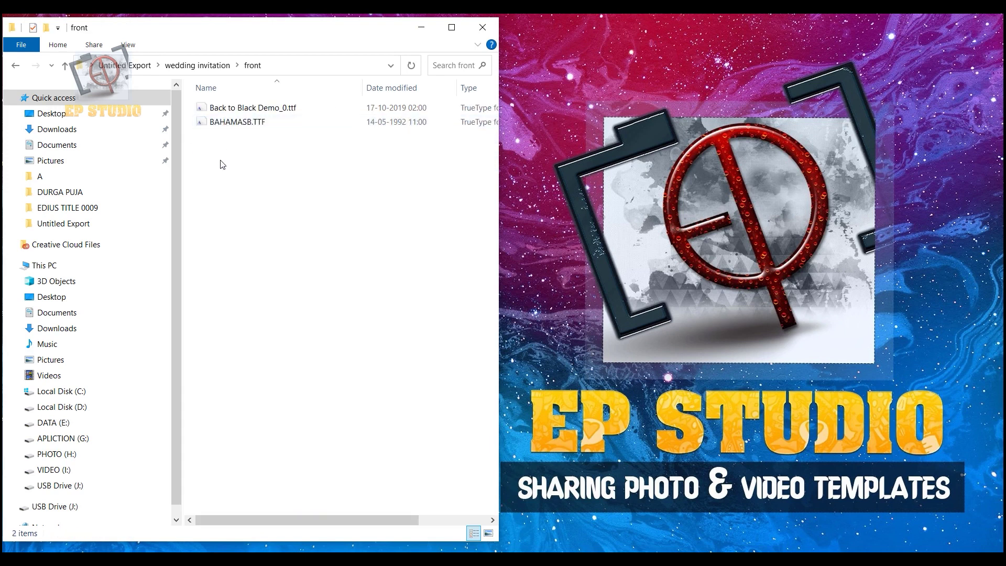
key("ctrl+a")
right_click(250, 108)
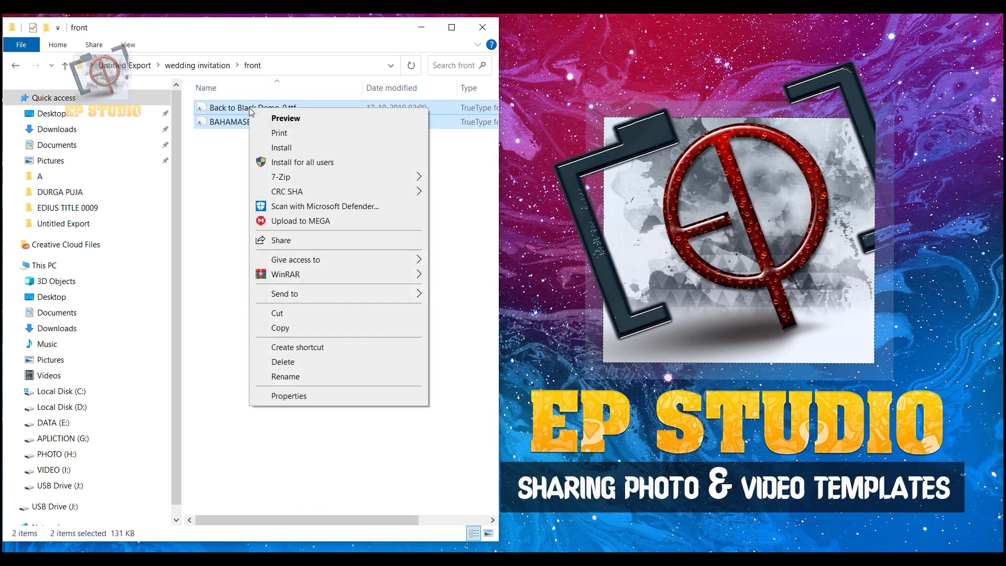
left_click(278, 149)
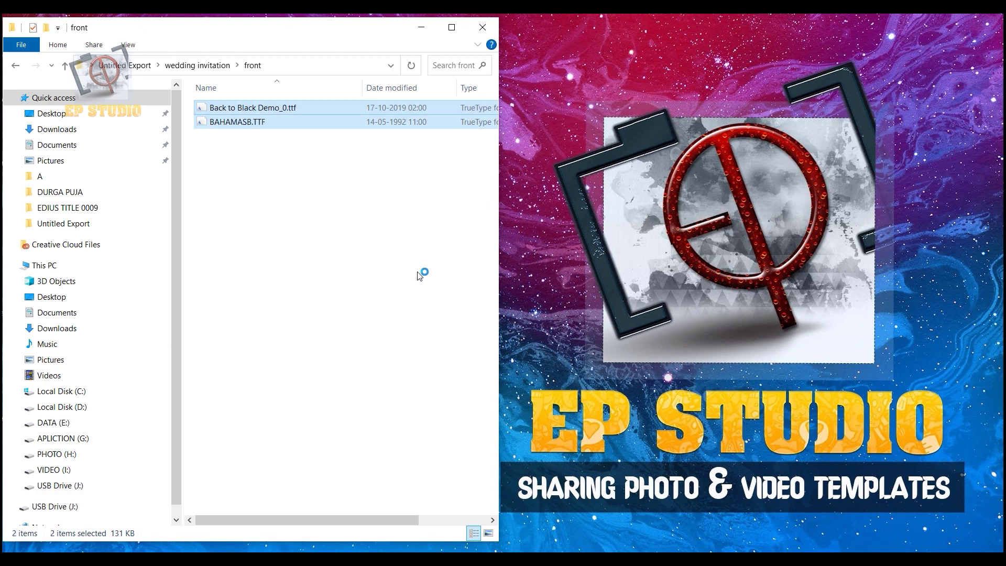
left_click(332, 218)
left_click(192, 61)
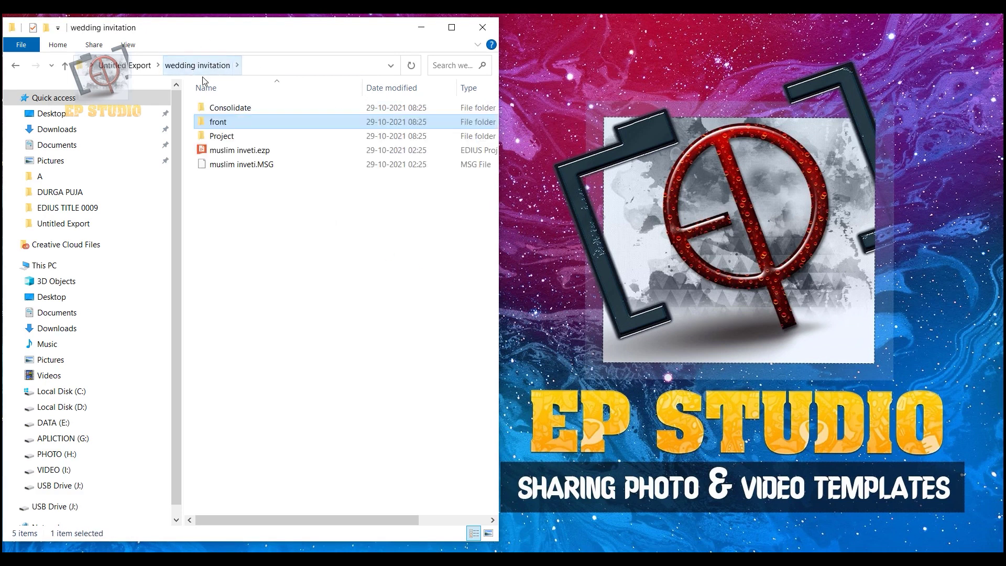
right_click(715, 224)
left_click(737, 266)
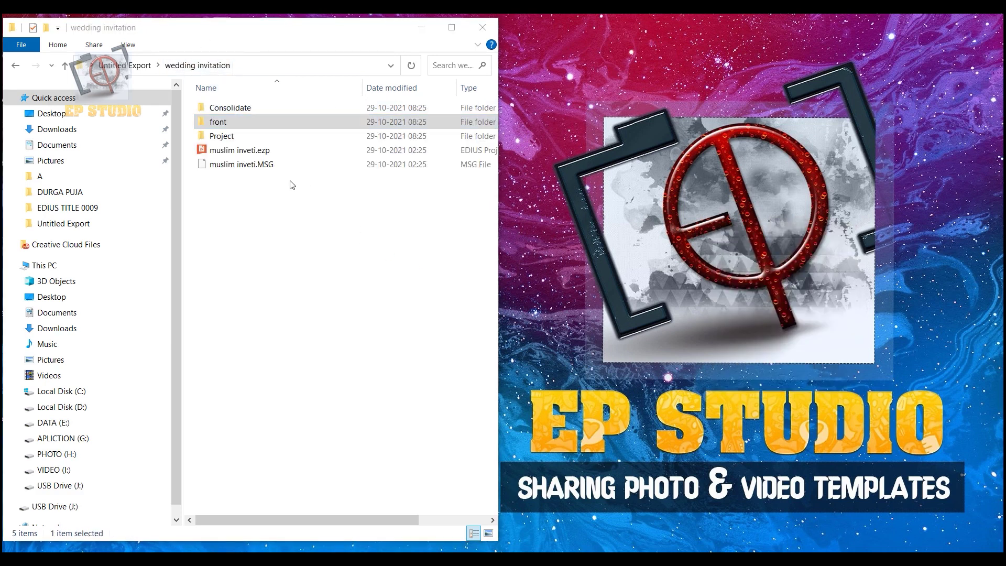
Rename the file muslim inveti.MSG to "Dongel muslim inveti.MSG"
left_click(245, 169)
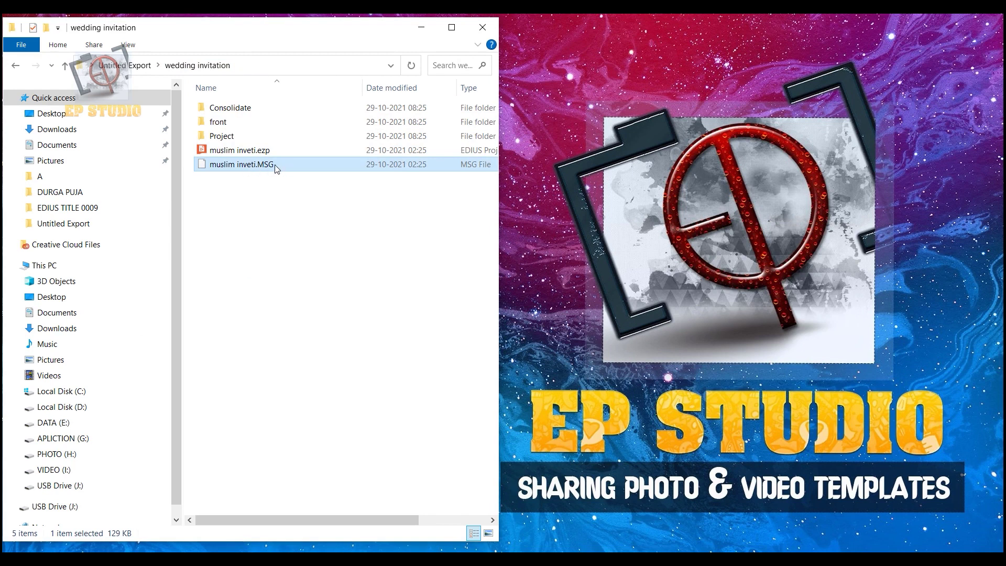
right_click(258, 167)
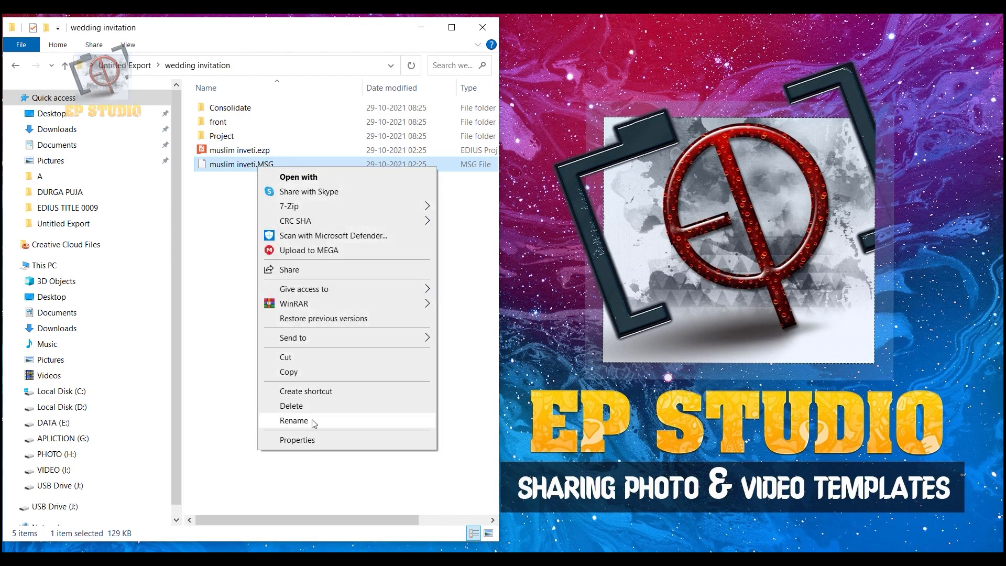
left_click(294, 420)
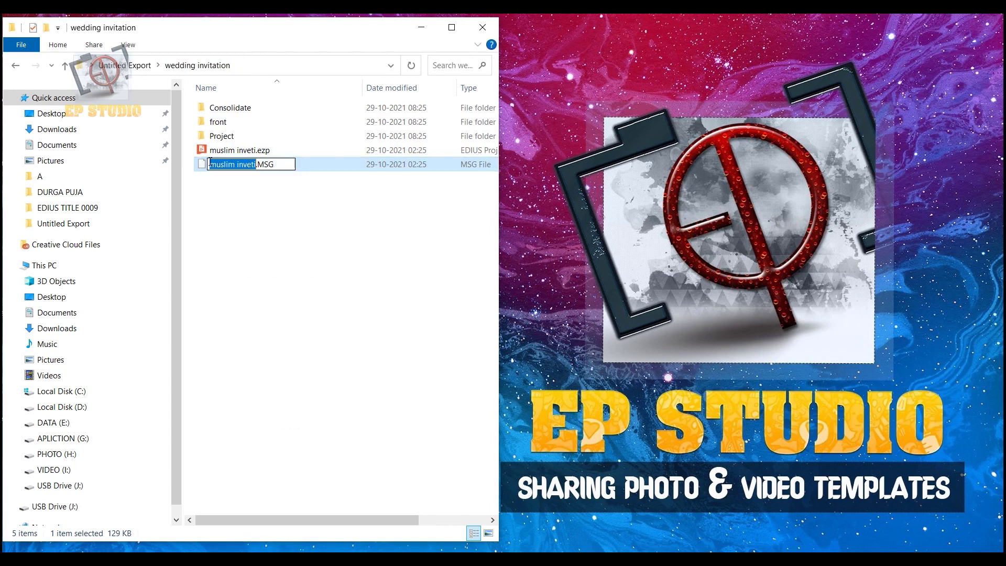
left_click(210, 163)
type("Dong")
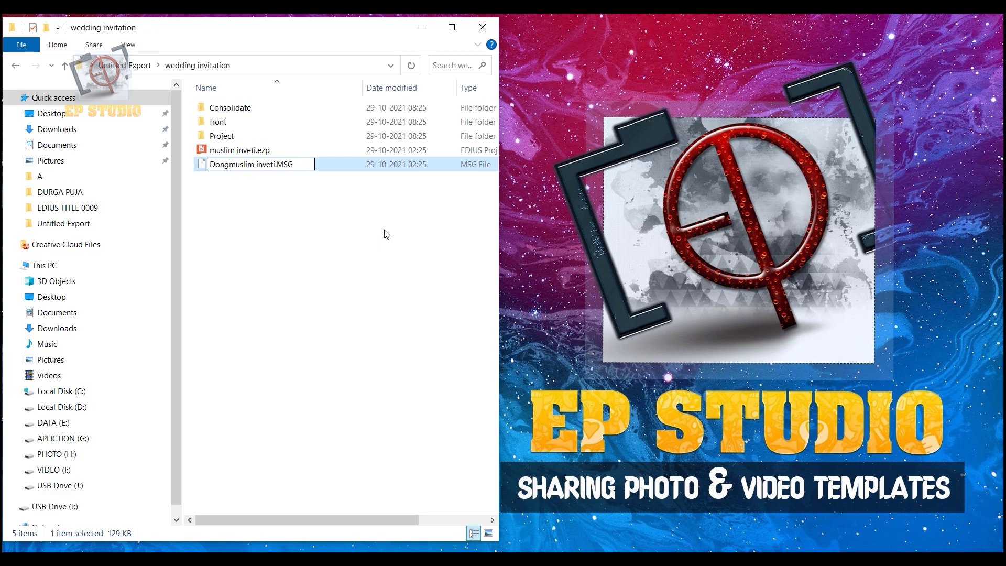
type("el")
left_click(386, 234)
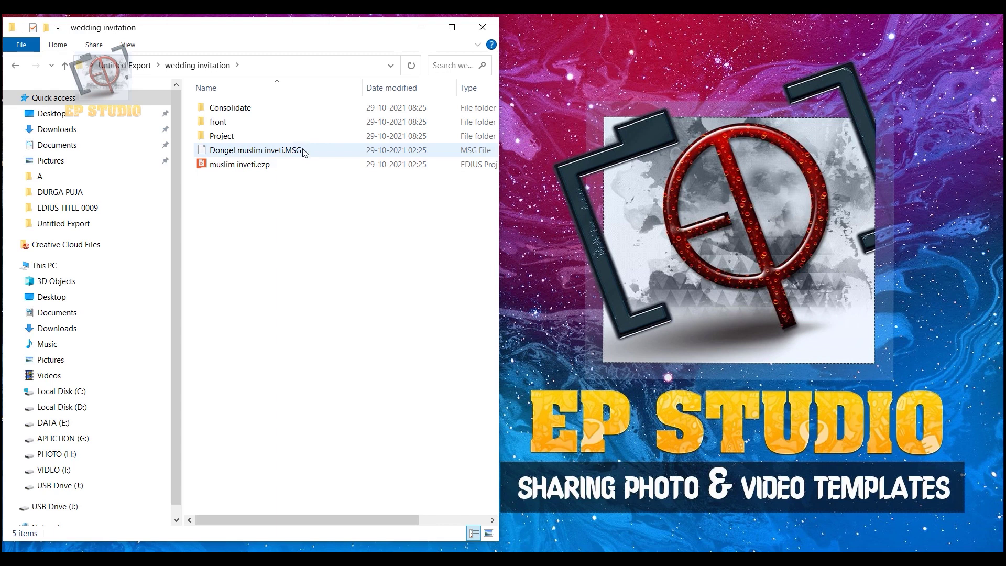
right_click(670, 146)
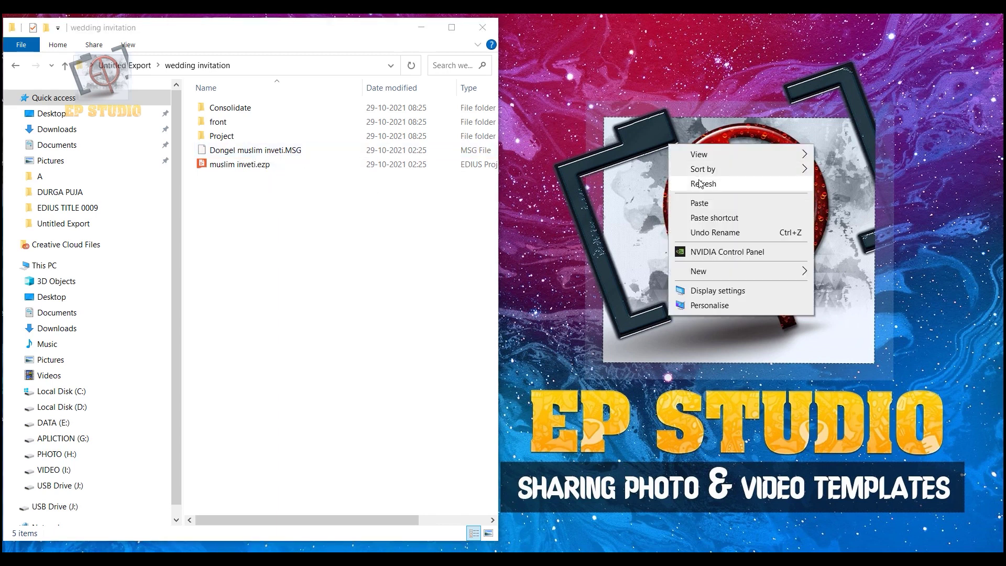
left_click(700, 183)
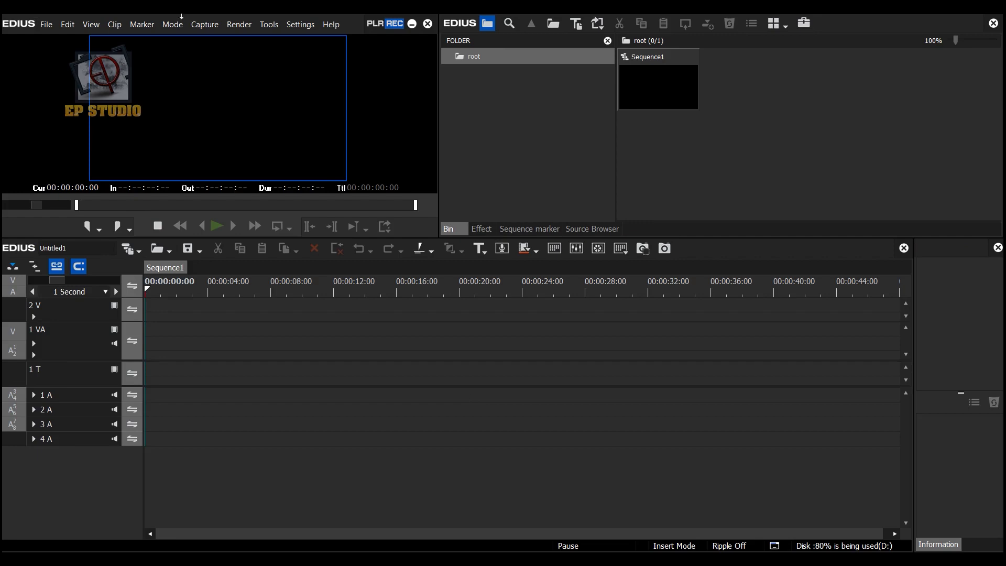
In EDIUS, open the project muslim inveti.ezp from the wedding invitation folder in the desktop's Untitled Export folder, with all file types listed
left_click(46, 24)
left_click(60, 56)
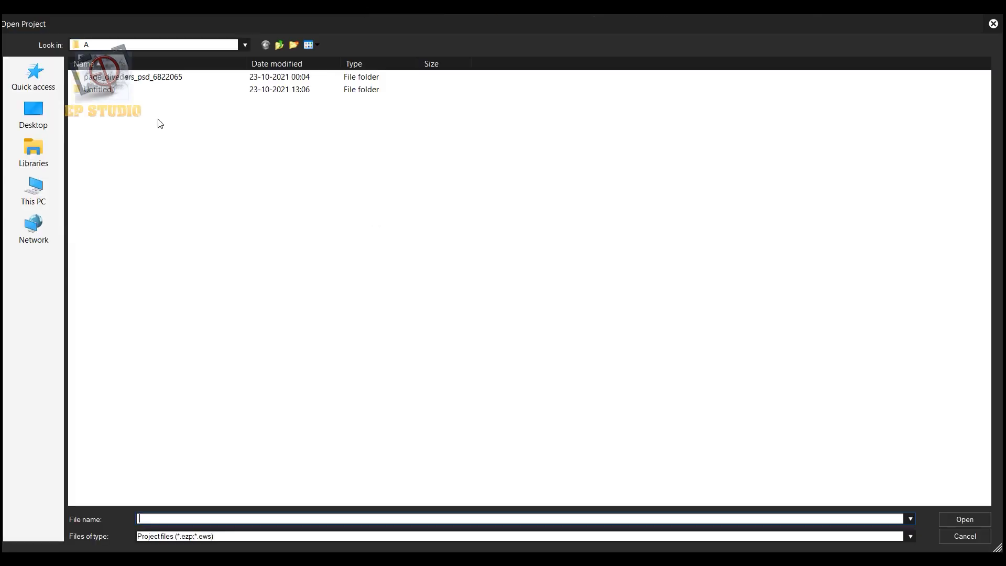
left_click(21, 123)
double_click(241, 160)
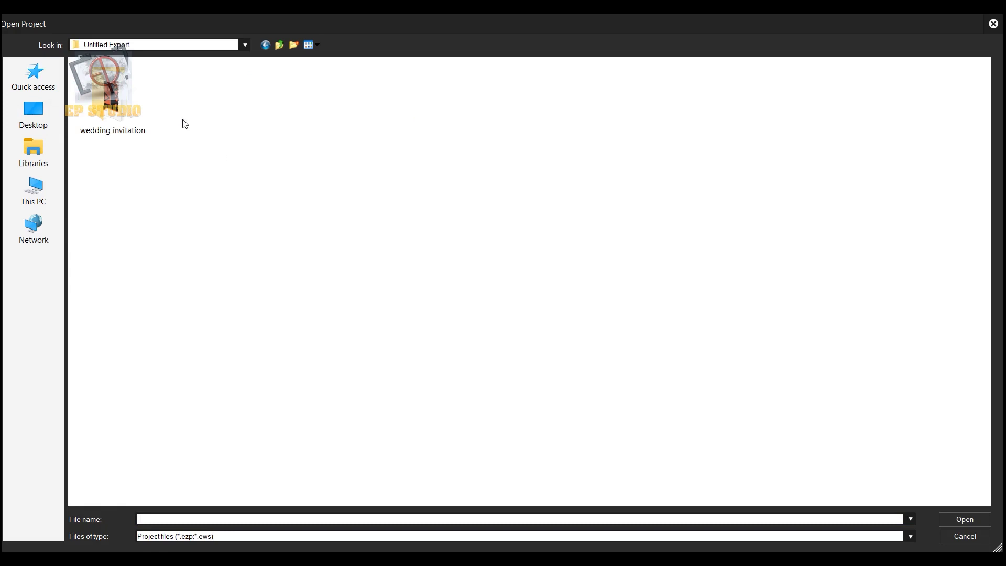
double_click(107, 131)
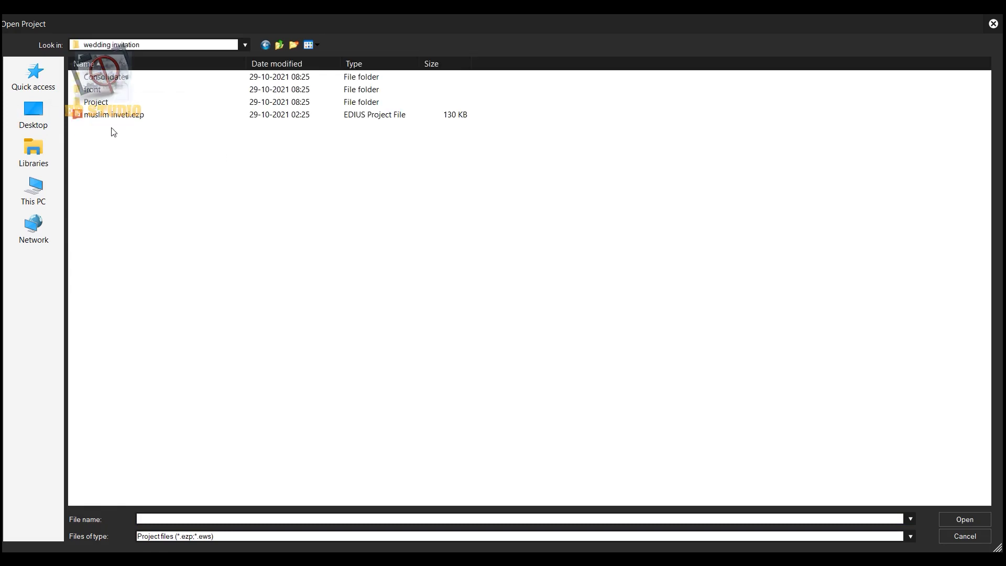
left_click(339, 536)
key("Down")
key("Return")
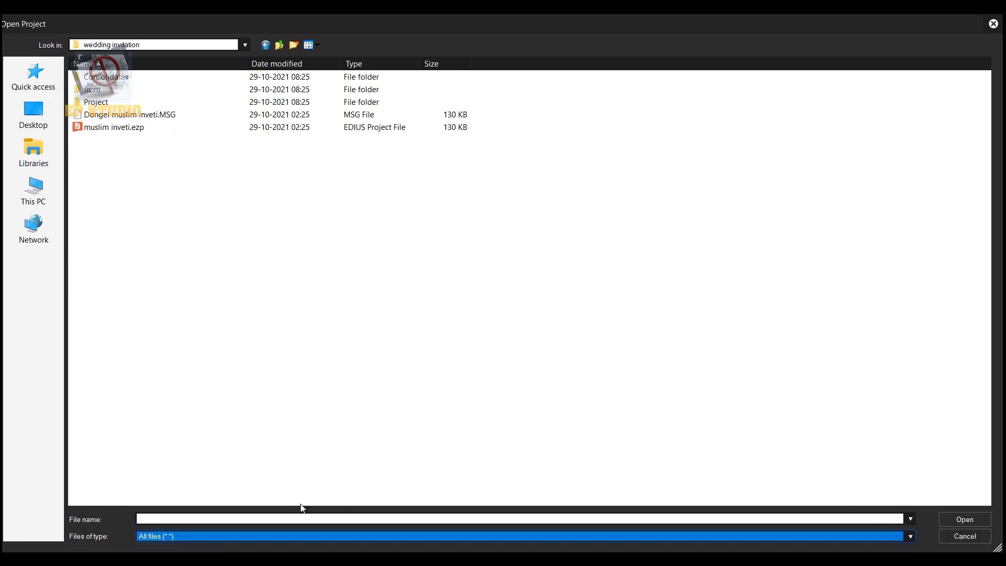
left_click(100, 128)
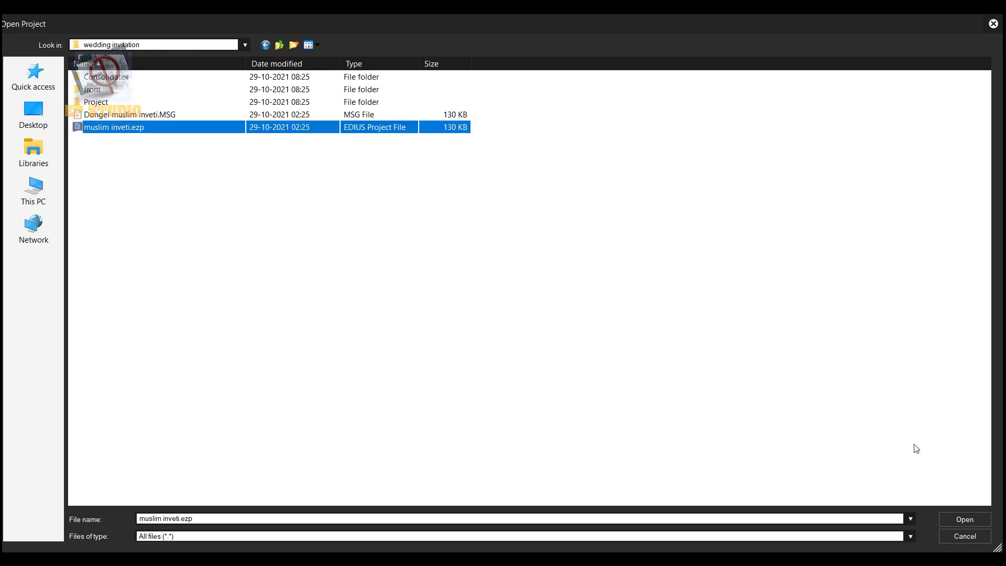
left_click(968, 521)
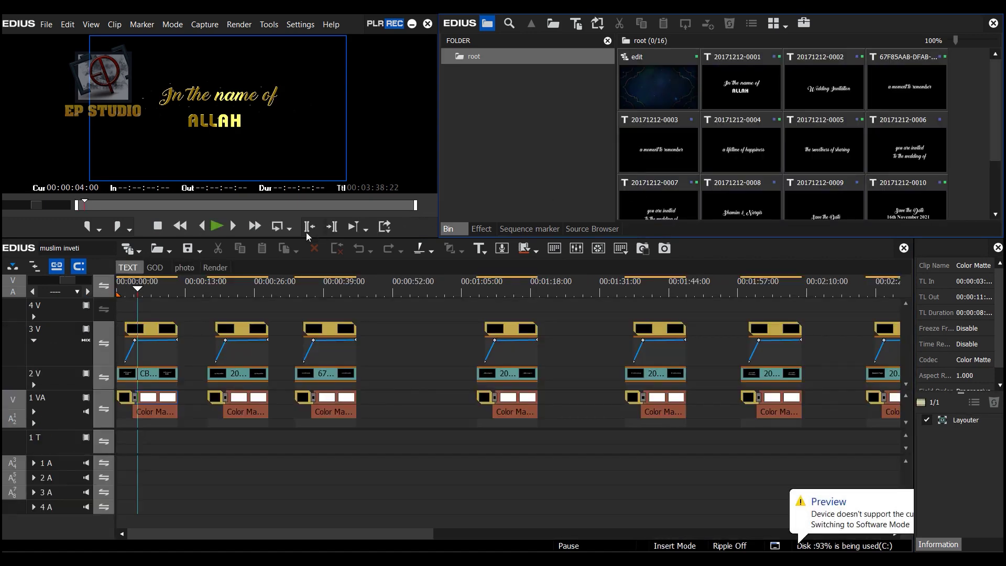
Preview the opening title in the TEXT sequence and the finished composition in the Render sequence
mouse_move(159, 290)
left_mouse_down()
mouse_move(588, 289)
mouse_move(131, 290)
mouse_move(155, 290)
left_mouse_up()
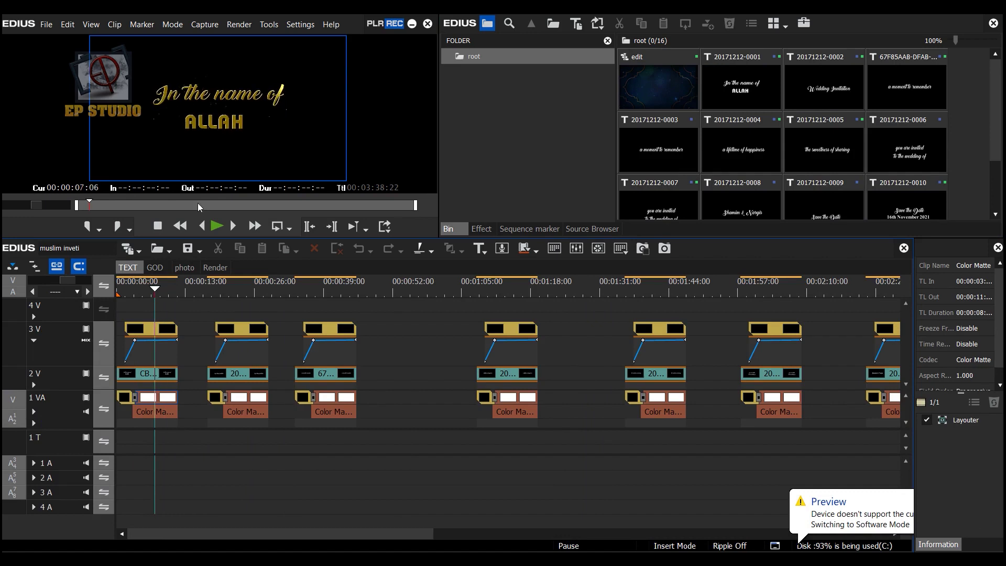
left_click(215, 268)
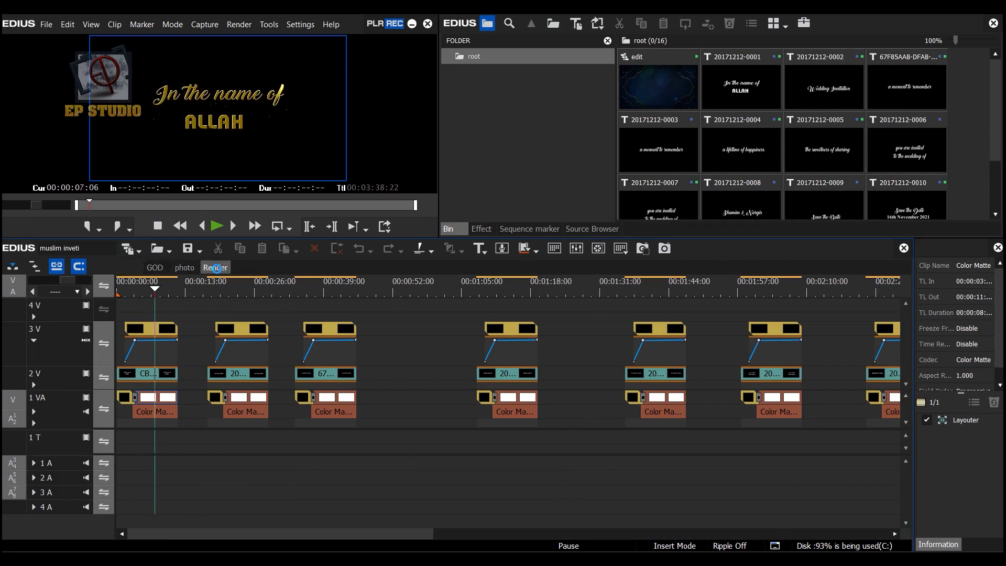
left_click_drag(152, 291, 341, 290)
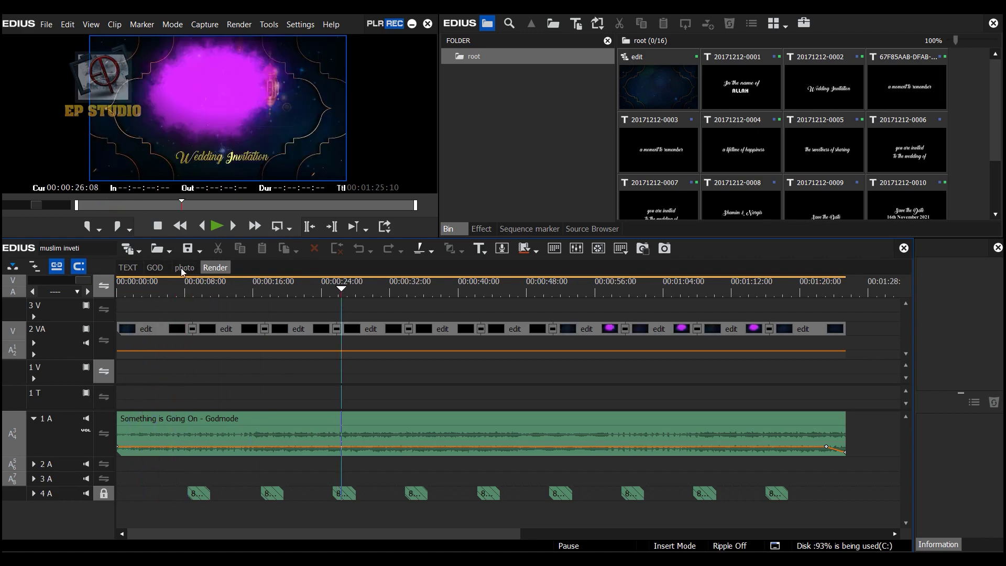
Open the first title clip of the TEXT sequence in Quick Titler and delete its "ALLAH" line
left_click(130, 269)
left_click_drag(155, 290, 151, 290)
left_click(151, 374)
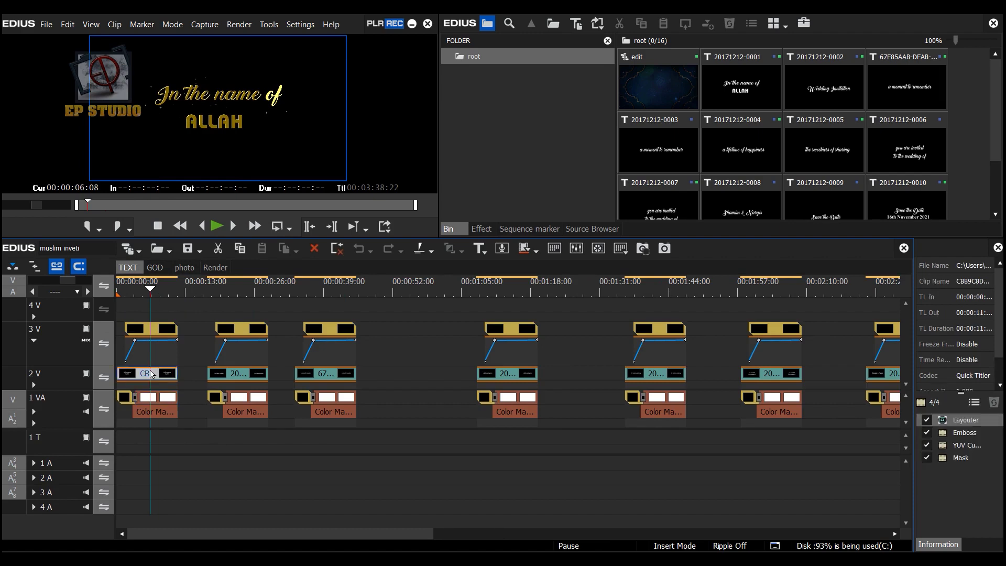
double_click(151, 373)
left_click(330, 242)
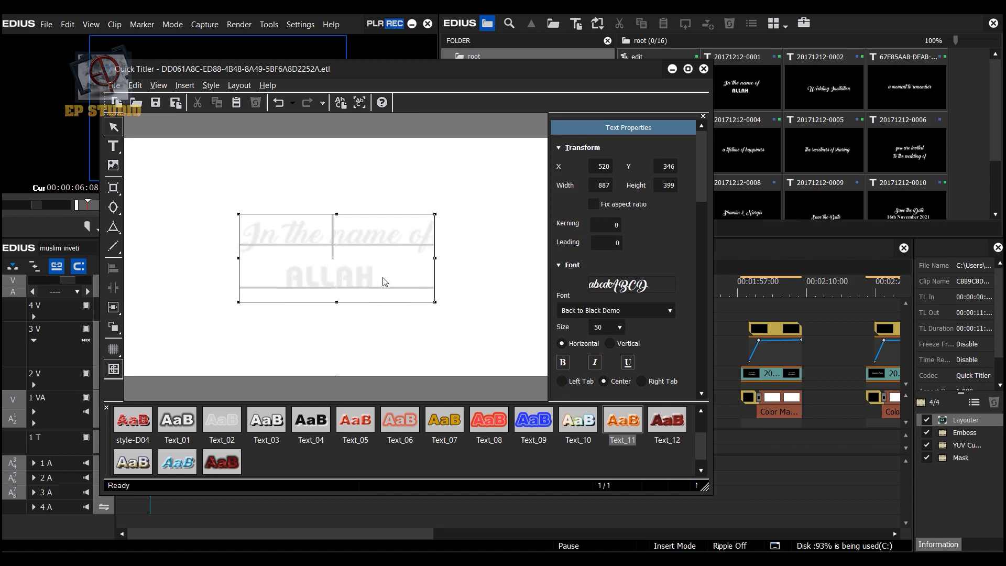
left_click_drag(400, 280, 248, 297)
key("BackSpace")
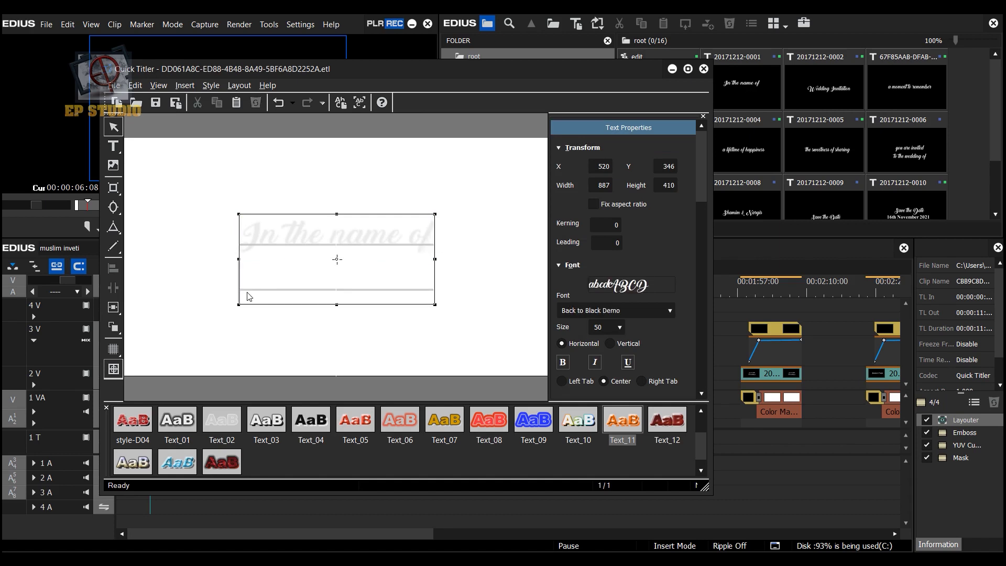
Replace the title's "In the name of" line with "Jai sri Ganesh"
triple_click(365, 237)
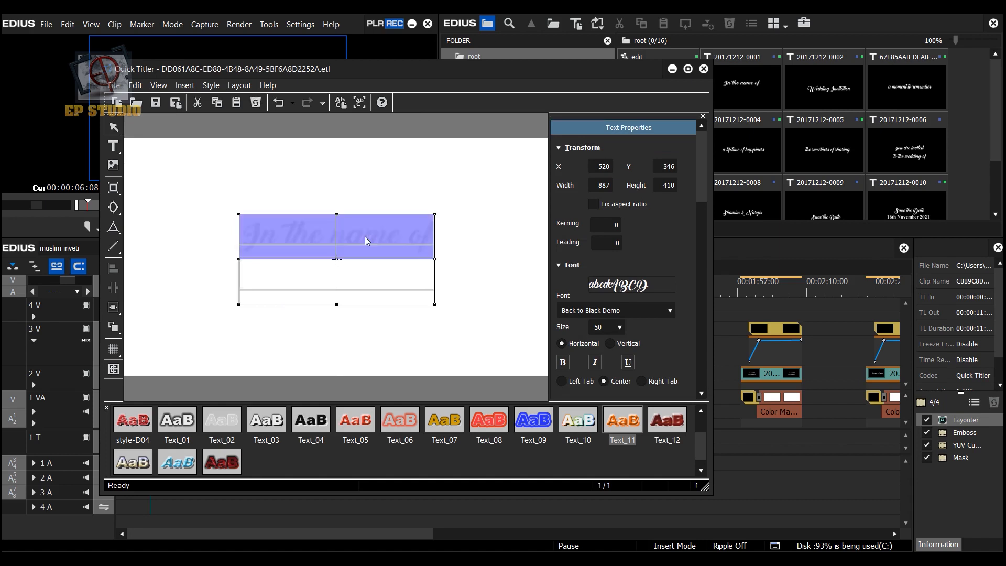
type("I")
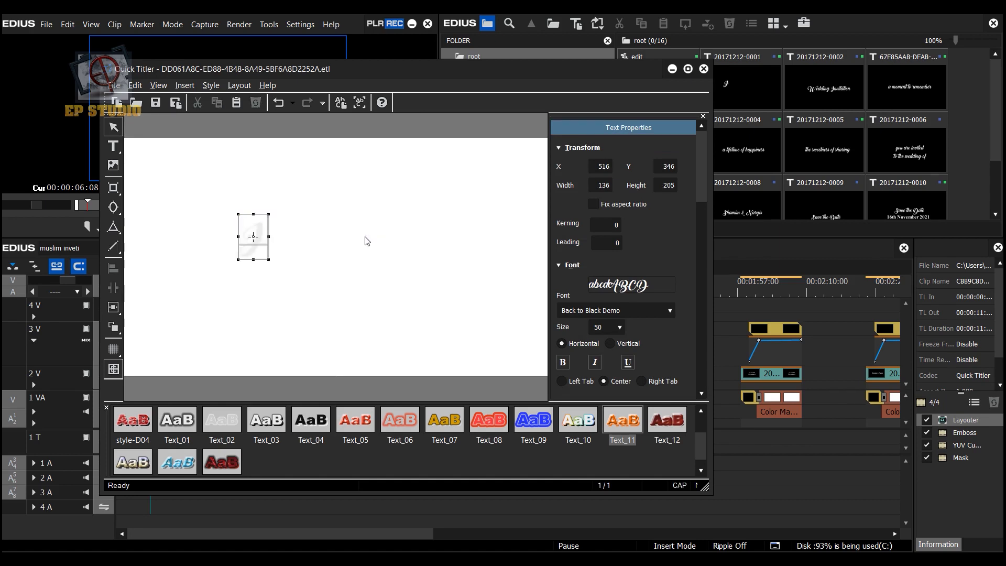
type("a")
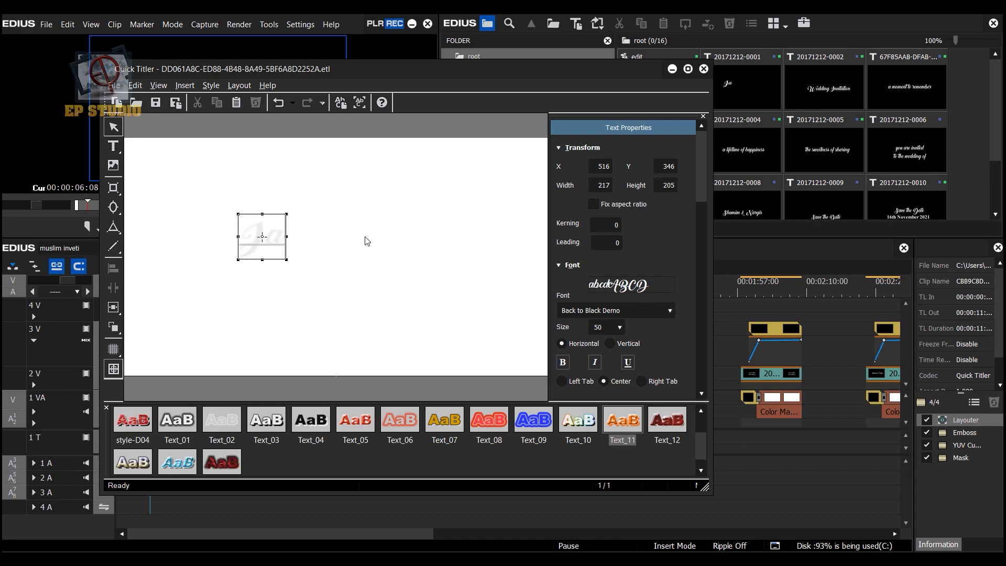
type("i sri")
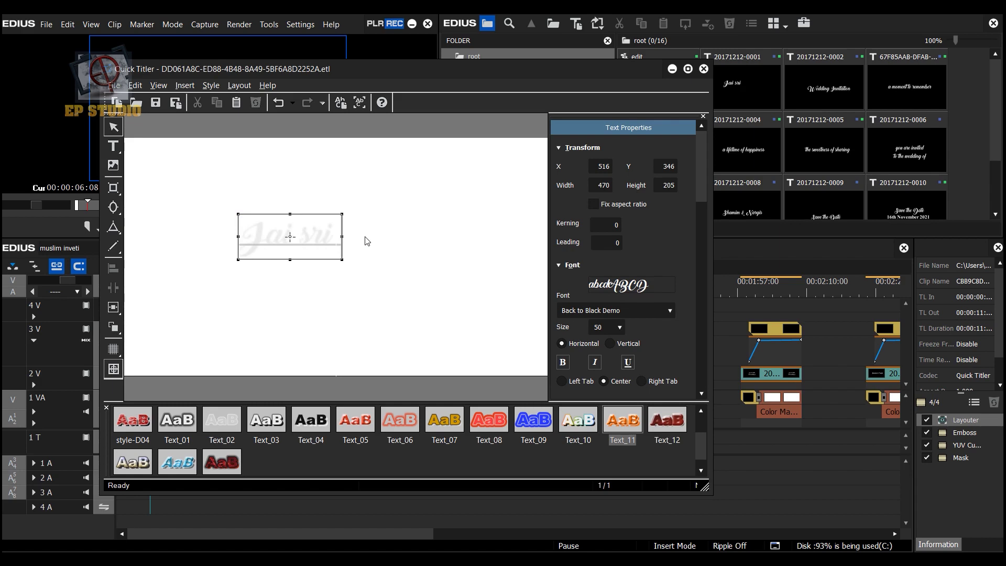
type(" Ganesh")
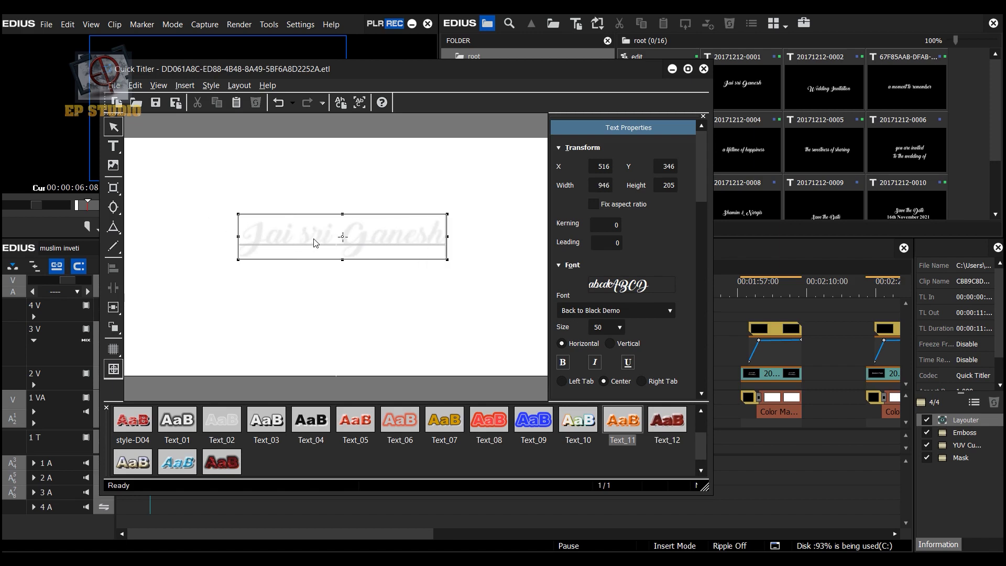
Capitalise the S of "Sri" in the title and move the text object to about X 459, Y 444
left_click_drag(312, 242, 305, 242)
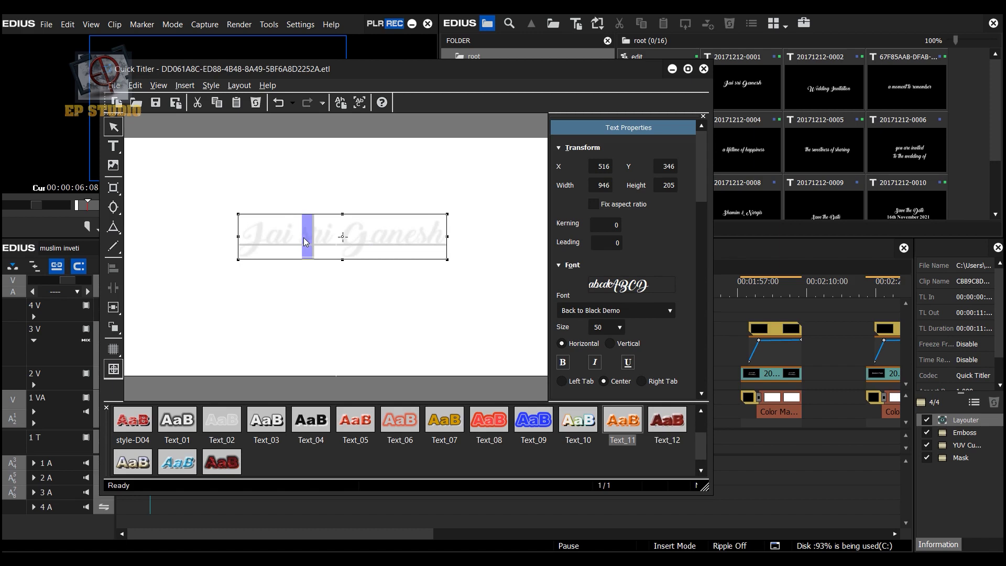
key("Right")
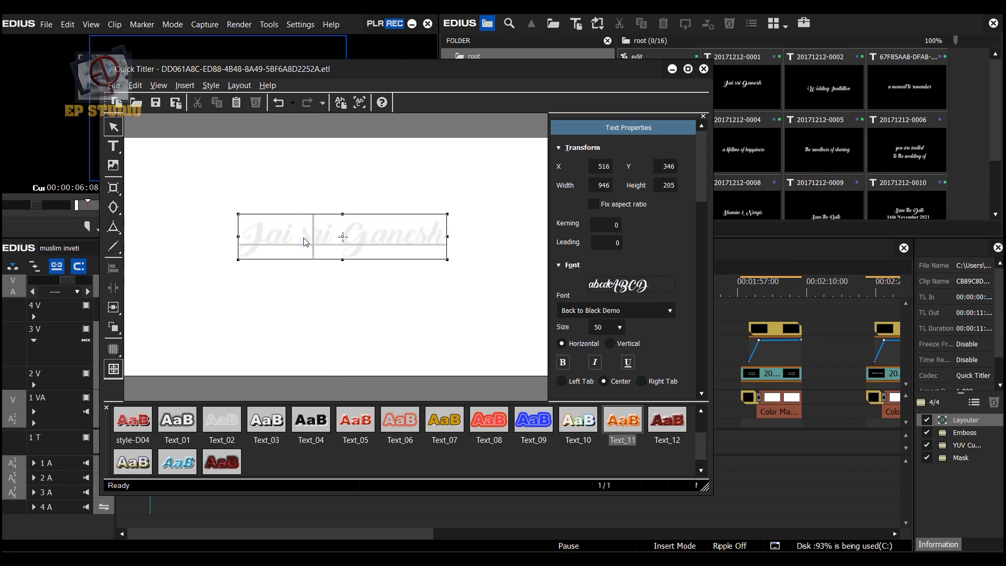
key("BackSpace")
key("Caps_Lock")
type("S")
left_click(249, 178)
left_click_drag(403, 245, 391, 266)
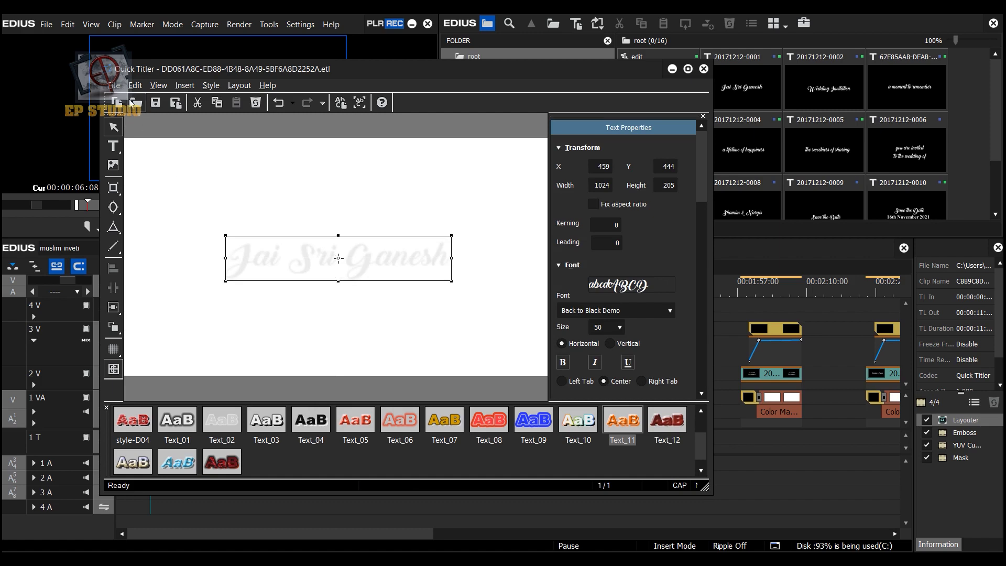
Save the edited title and open the GOD sequence
left_click(114, 85)
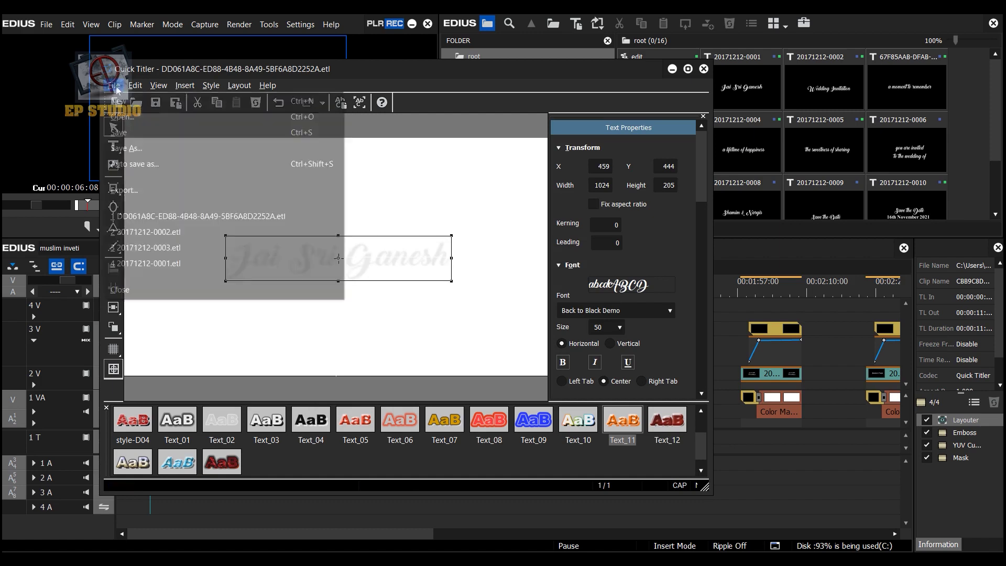
left_click(131, 132)
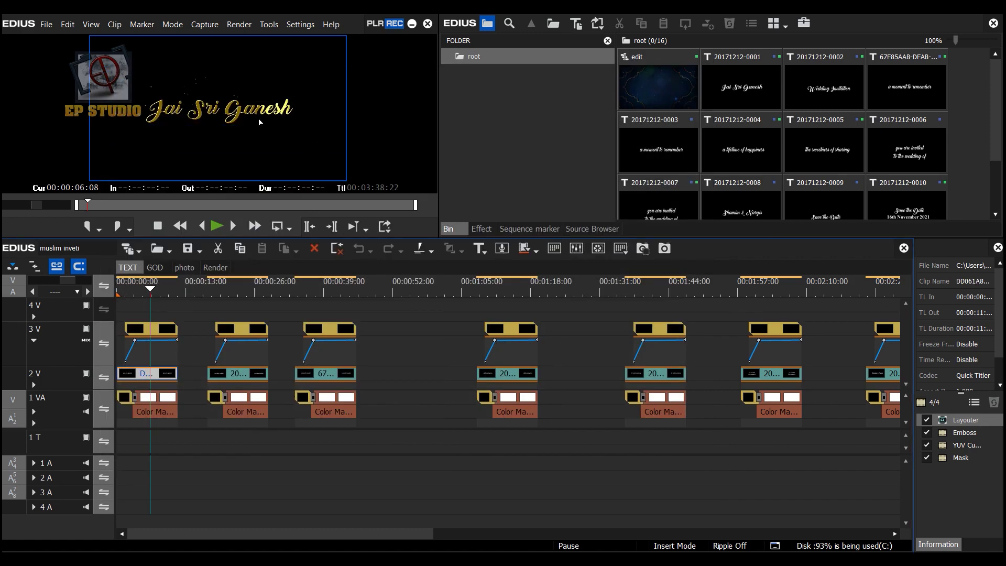
left_click(160, 266)
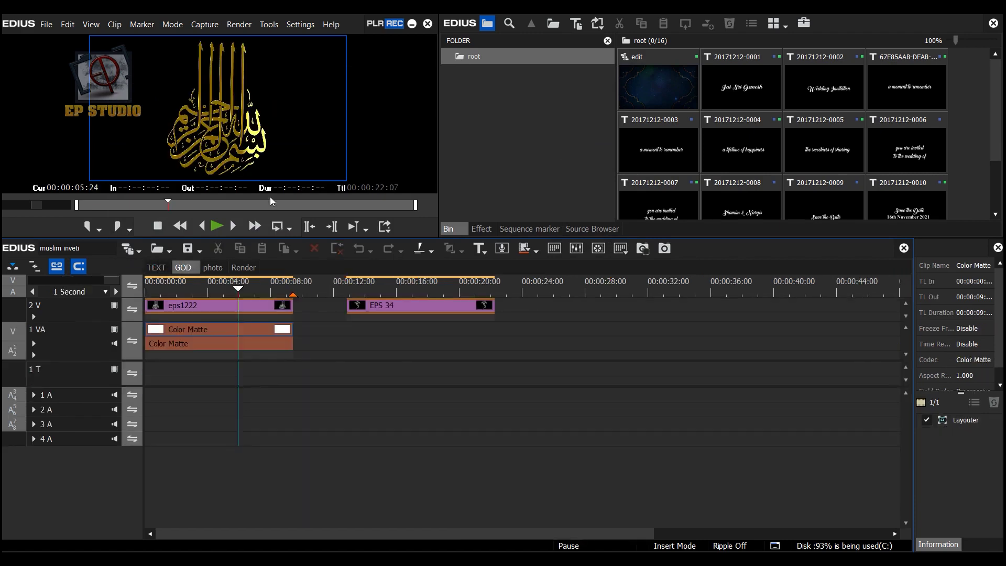
Move the eps1222 clip away from the start of track 2V and put the EPS 34 Ganesh clip in its place
left_click(209, 308)
left_click_drag(193, 307, 617, 307)
left_click_drag(433, 305, 230, 305)
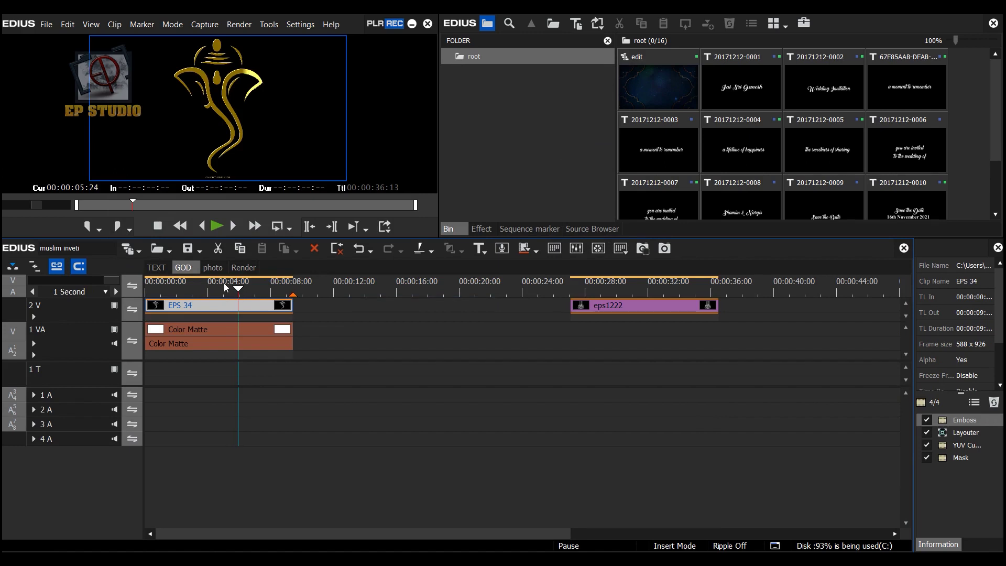
left_click(235, 283)
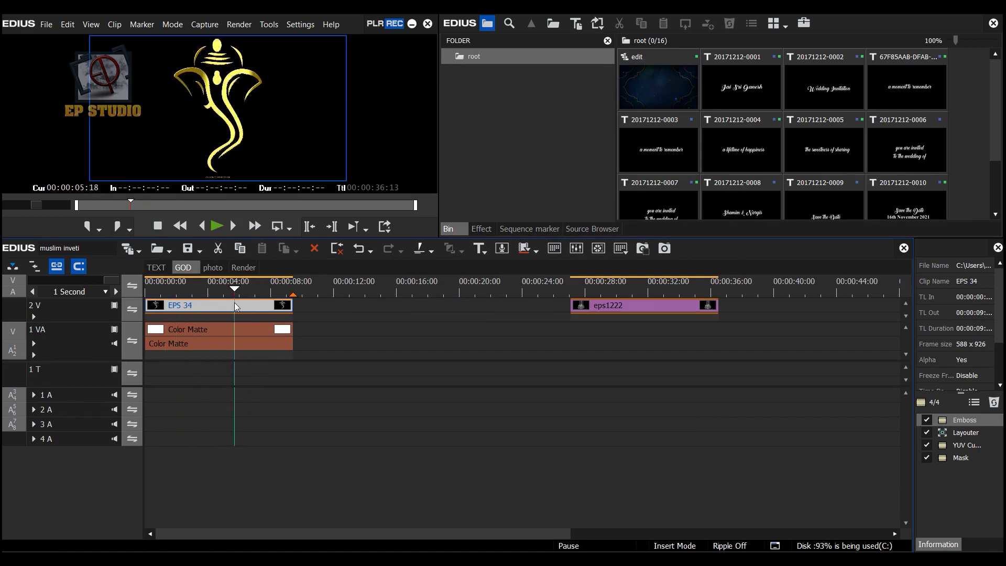
Play the opening of the Render sequence and examine how the Ganesh symbol and title look together
left_click(243, 269)
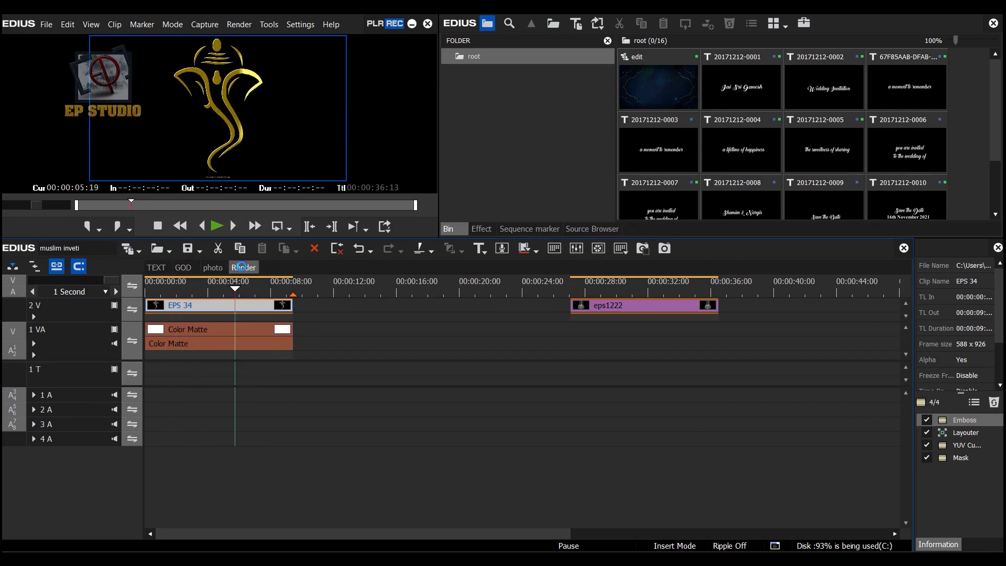
mouse_move(142, 291)
left_mouse_down()
mouse_move(108, 297)
mouse_move(133, 299)
left_mouse_up()
left_click(219, 227)
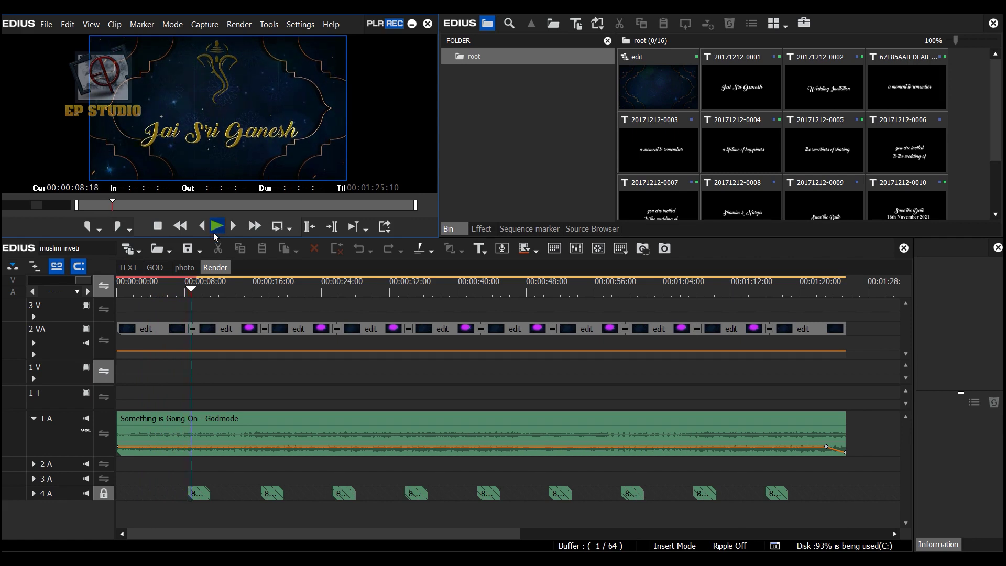
left_click(166, 287)
left_click(144, 291)
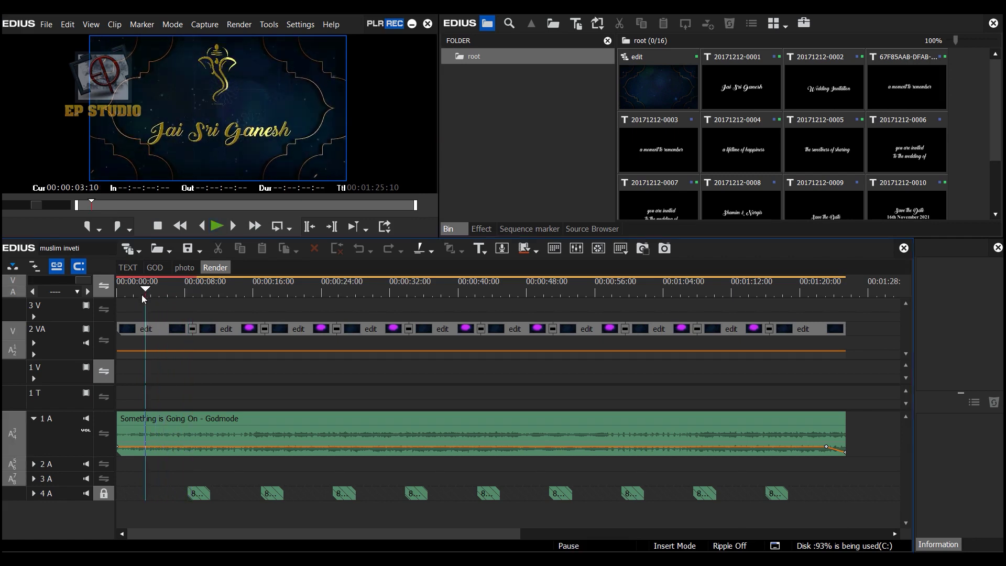
mouse_move(140, 309)
left_mouse_down()
mouse_move(158, 306)
mouse_move(134, 316)
mouse_move(159, 309)
left_mouse_up()
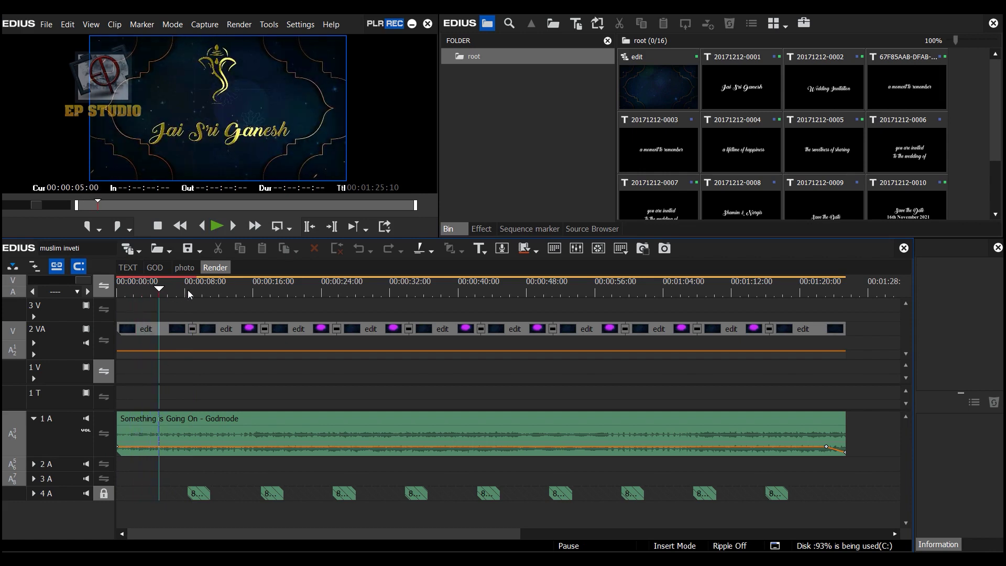
In the GOD sequence, move the unused eps1222 clip on track 2V to about 00:00:12
left_click(154, 267)
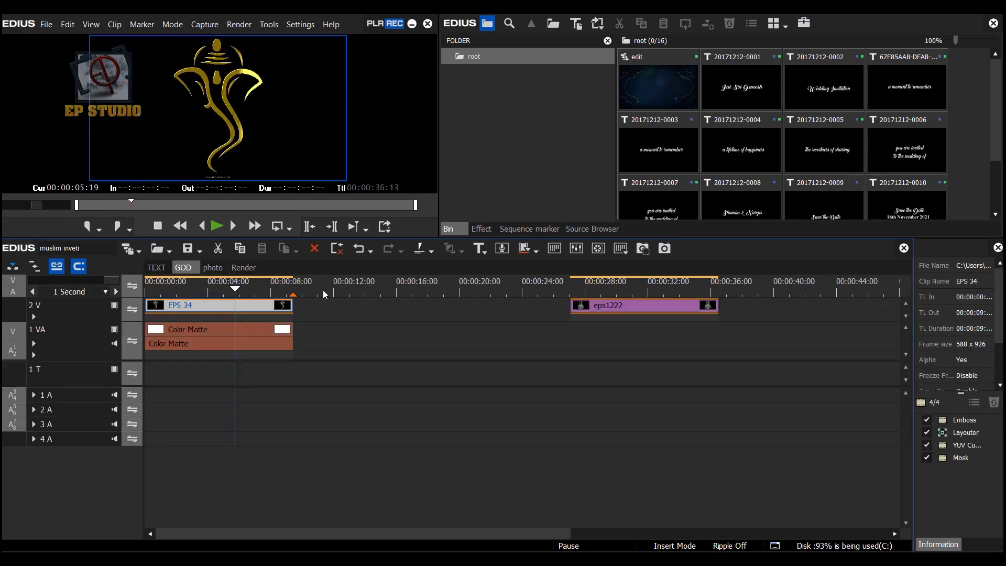
left_click_drag(619, 307, 387, 307)
left_click(376, 287)
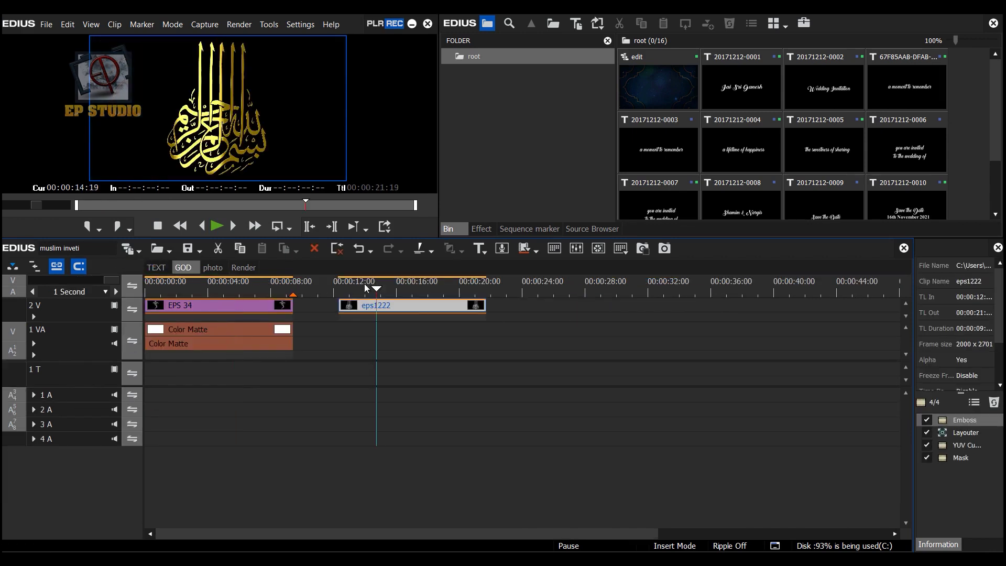
Open the photo sequence with its magenta colour matte placeholders and go to about 00:00:50
left_click(157, 269)
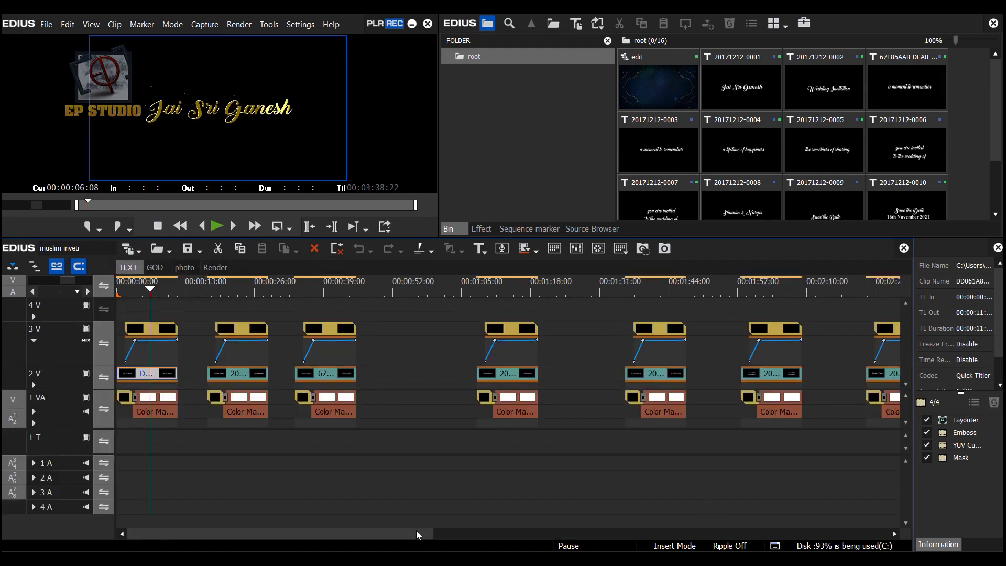
left_click(183, 267)
left_click(549, 335)
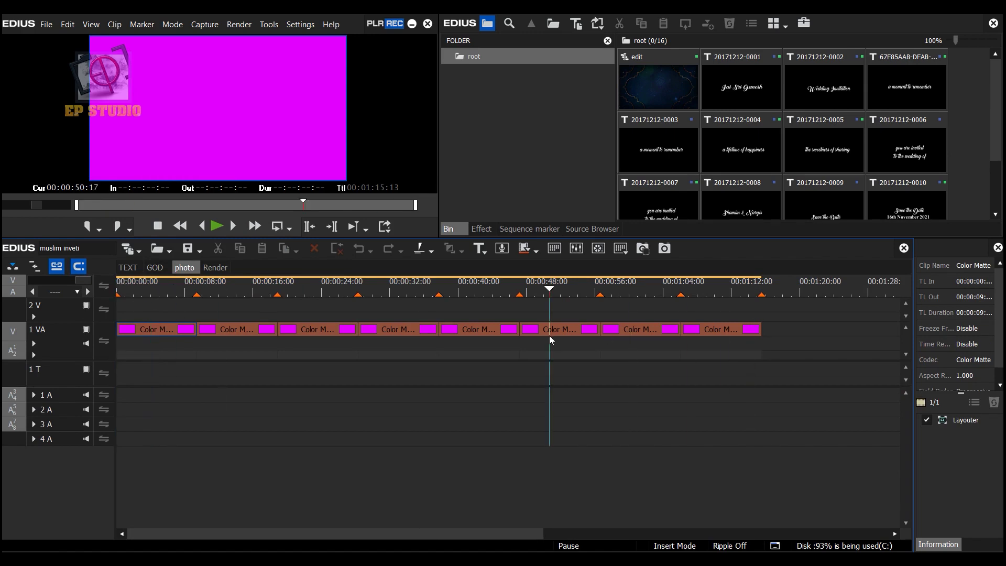
Create a new folder under root in the bin and import all images from the Pictures > ax photo > 6 folder
right_click(460, 58)
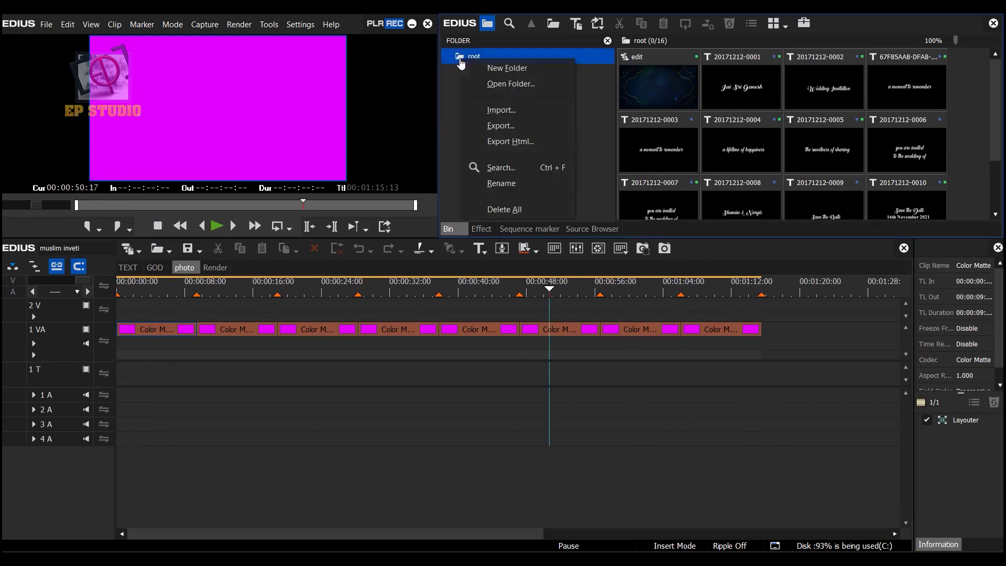
left_click(497, 71)
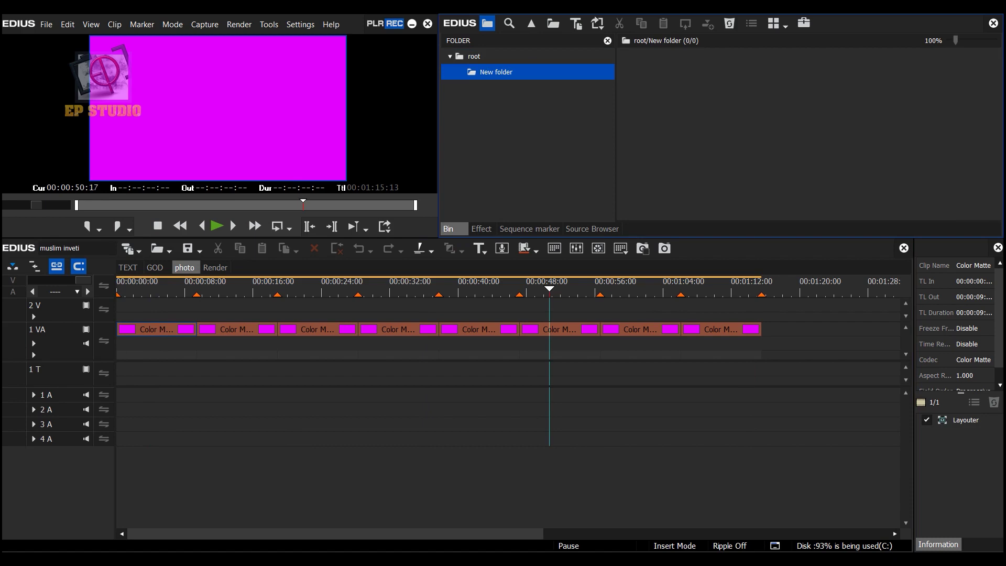
left_click(198, 511)
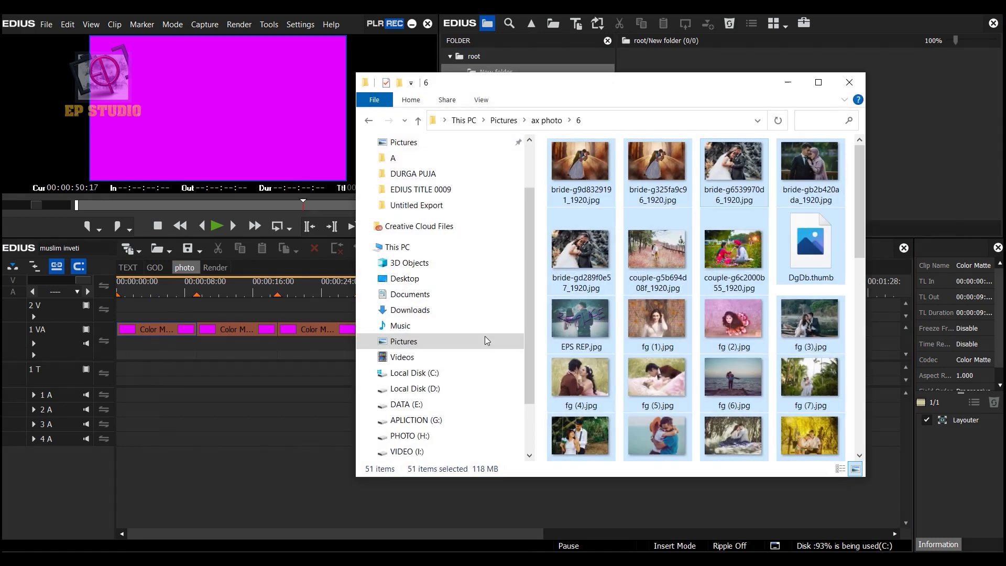
left_click_drag(733, 164, 969, 134)
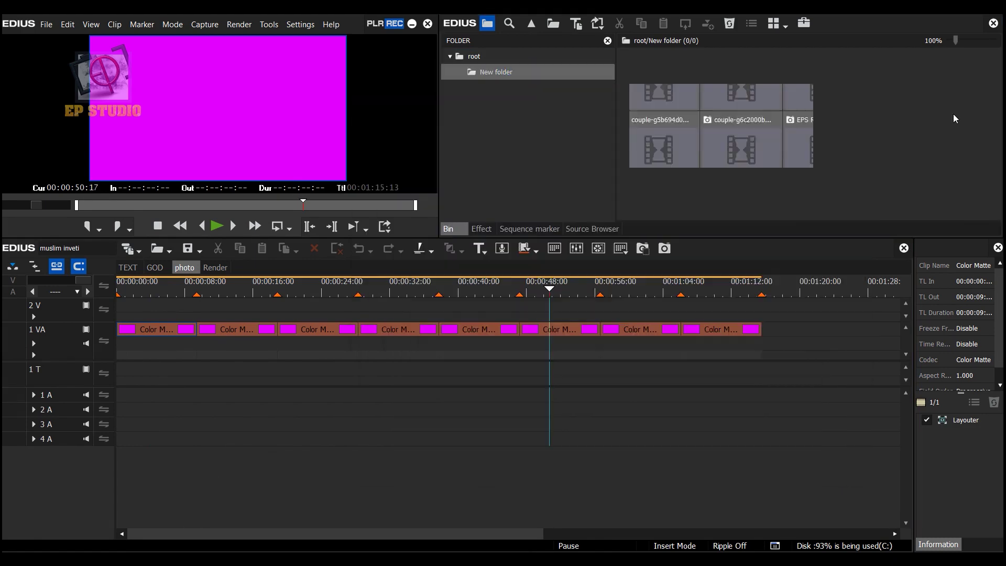
left_click(743, 160)
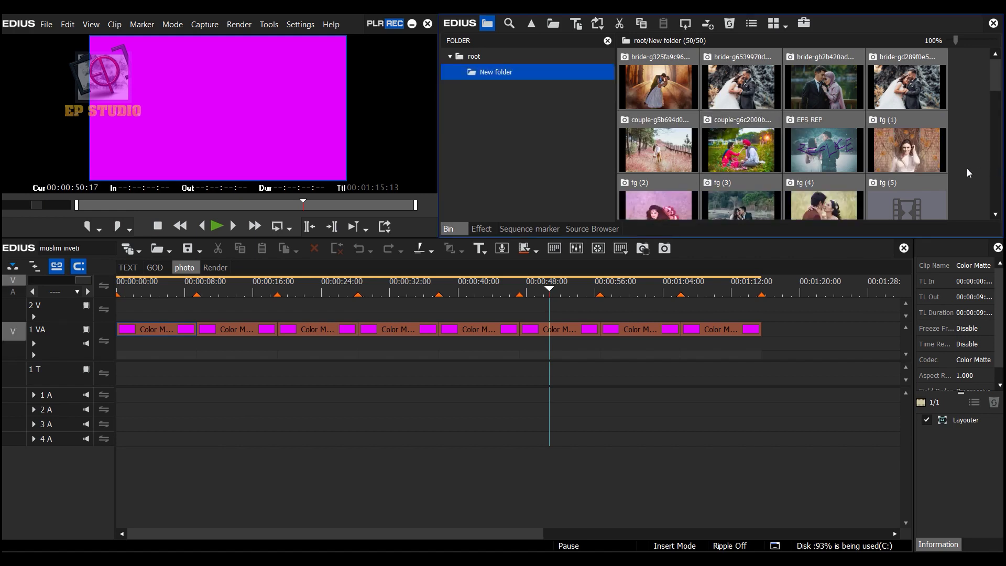
On track 2V, place bride-gb2b420ad, bride-g325fa9c96 and bride-gd289f0e5 over the first, second and third placeholders respectively
left_click_drag(645, 101, 279, 305)
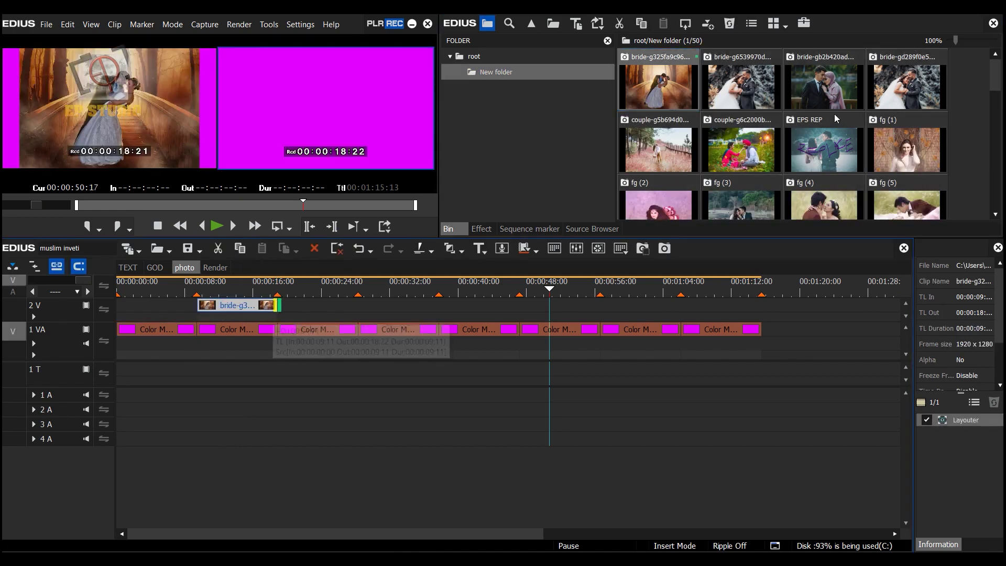
left_click_drag(822, 87, 195, 314)
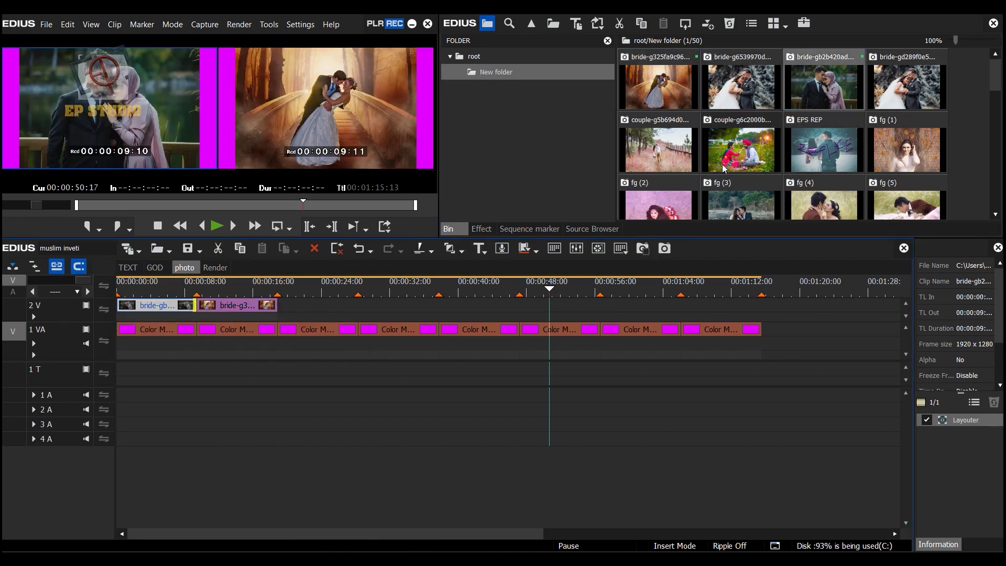
left_click_drag(783, 175, 357, 312)
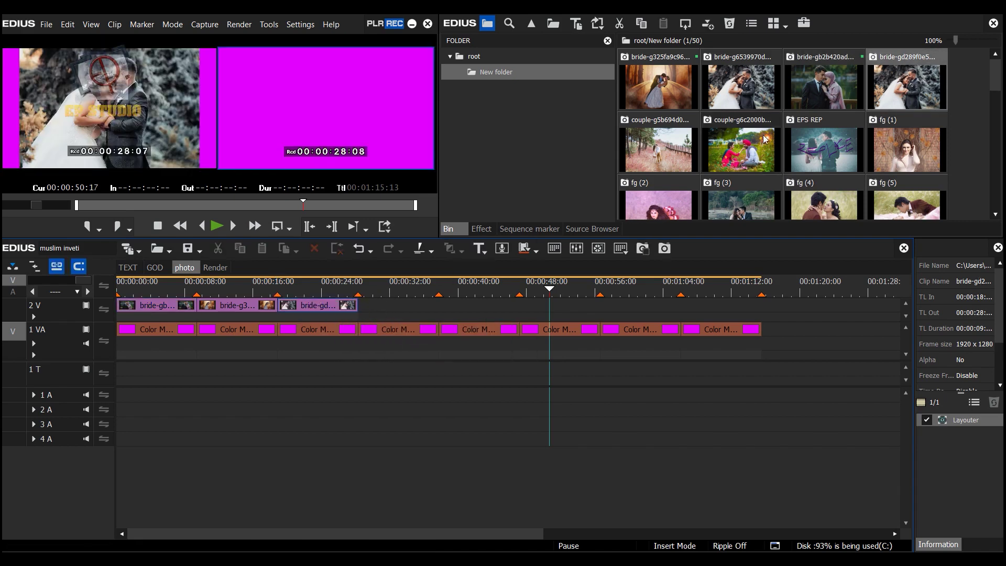
Place photos fg (3), fg (13) and fg (16) on track 2V over the fourth, fifth and sixth placeholders
scroll(765, 139, "down", 3)
left_click_drag(757, 116, 438, 311)
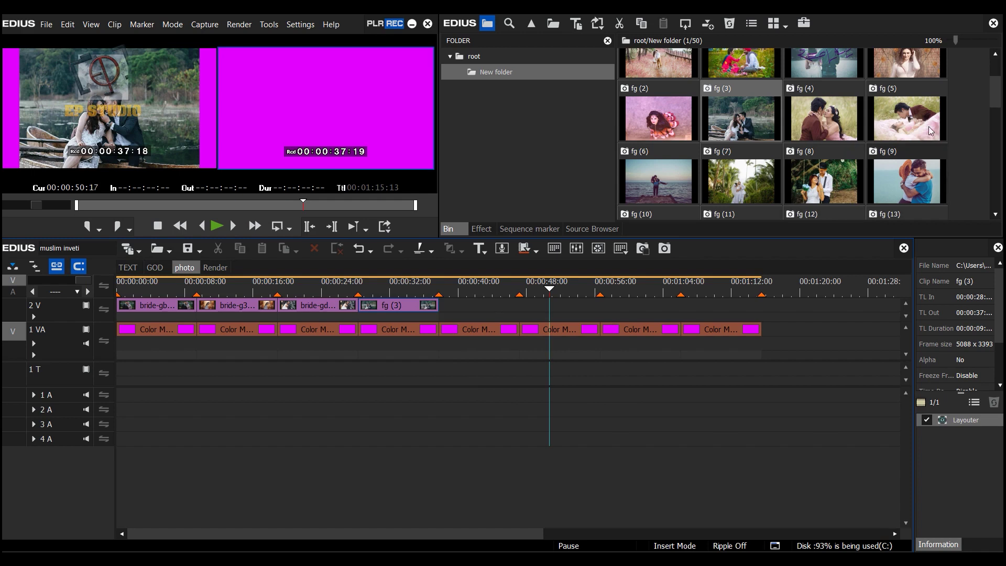
scroll(928, 127, "down", 3)
left_click_drag(929, 129, 518, 309)
scroll(813, 184, "down", 3)
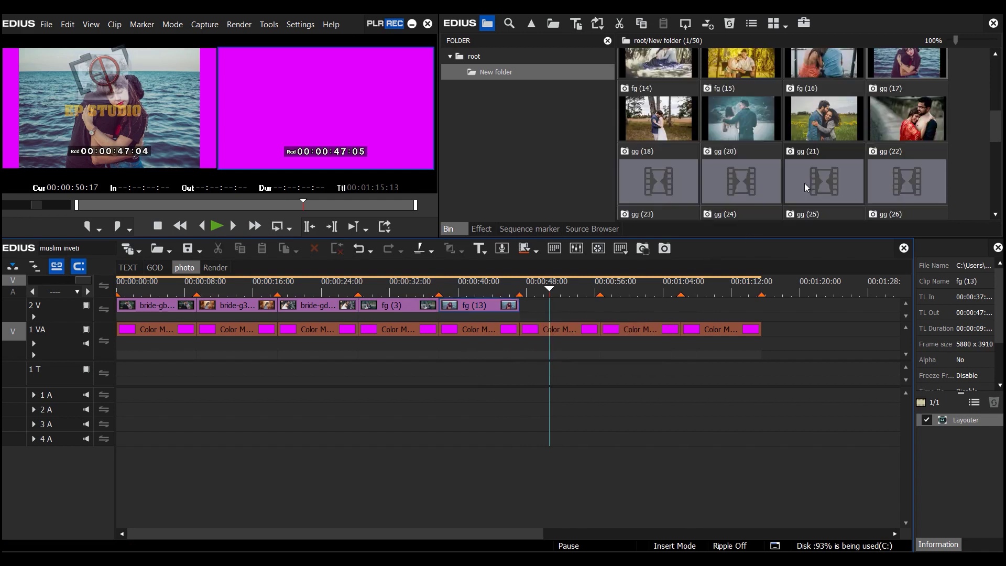
left_click_drag(840, 122, 602, 309)
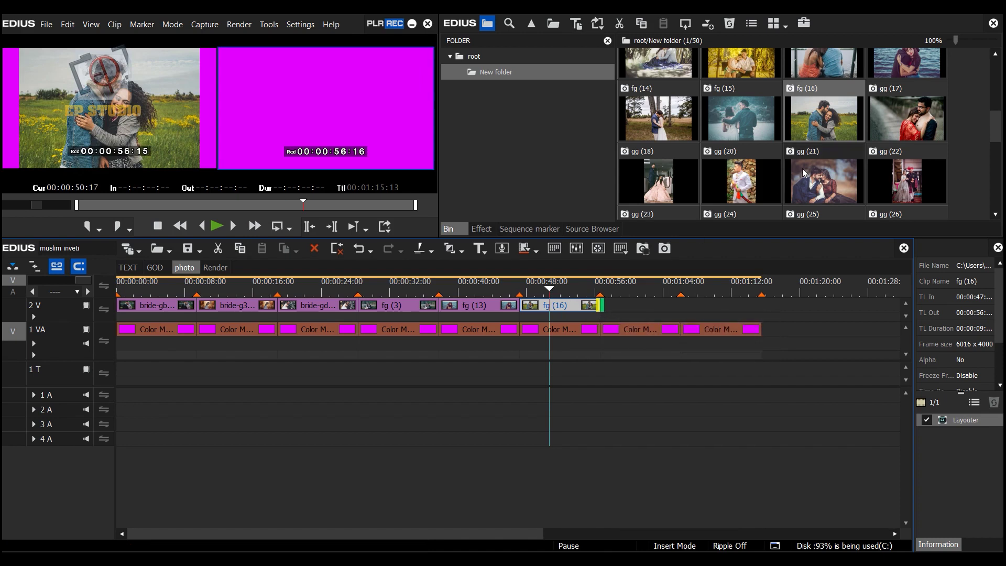
Try the vertical photo of a couple by the water over the seventh placeholder, and undo its placement
scroll(810, 168, "down", 5)
scroll(819, 181, "down", 2)
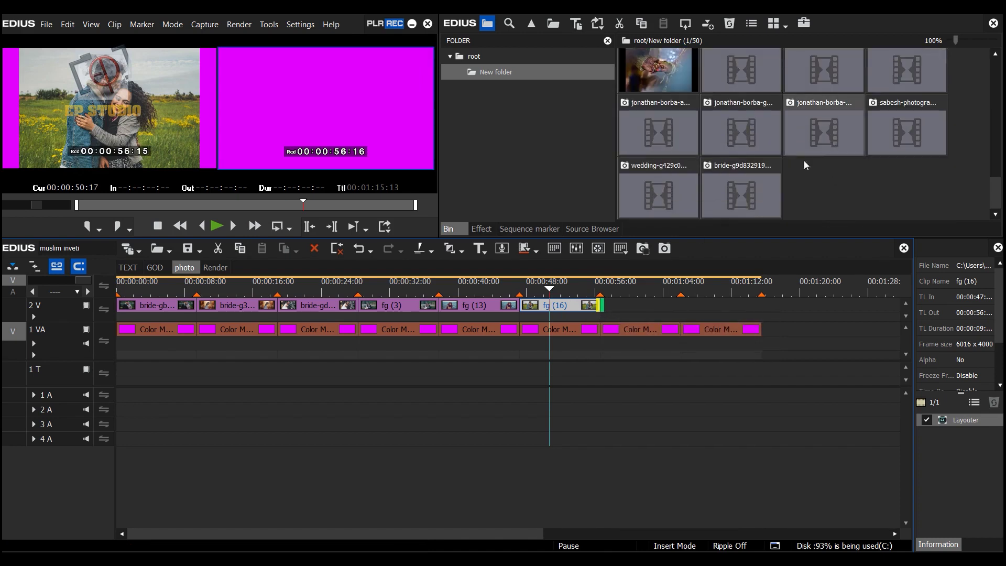
key("]")
left_click_drag(645, 309, 699, 306)
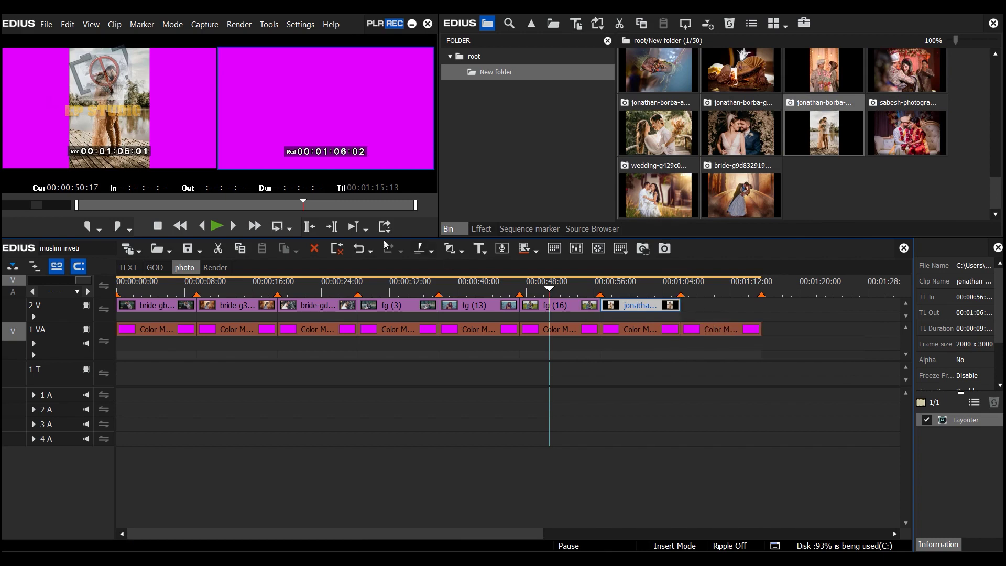
key("ctrl+z")
Place the couple-in-greenery photo over the seventh placeholder and the couple among white blossoms over the eighth on track 2V
left_click_drag(666, 139, 681, 307)
left_click_drag(733, 175, 764, 312)
left_click(732, 288)
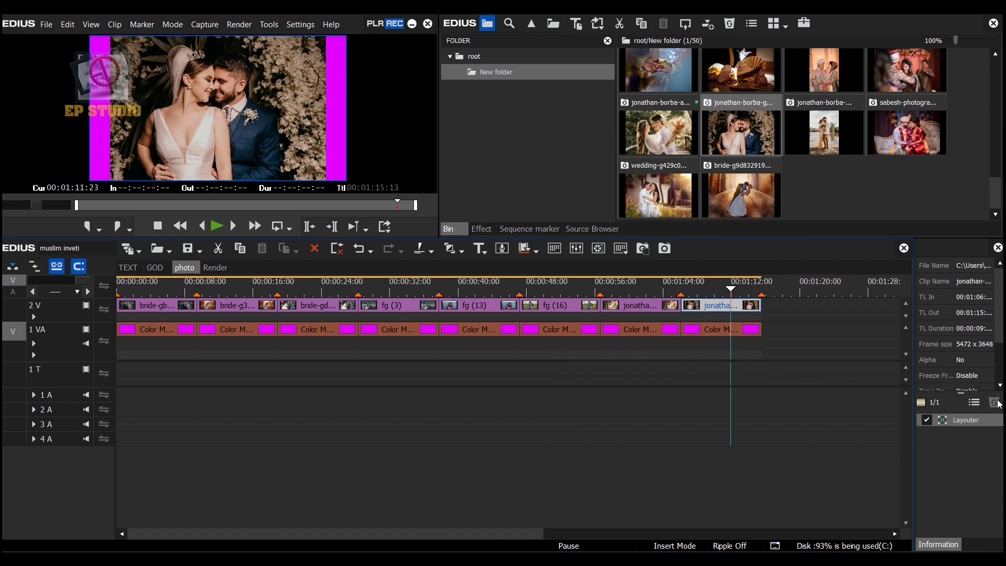
Stretch the last photo to 35.30% in Layouter so it fills the frame, and apply that layout to all photos on track 2V
double_click(969, 419)
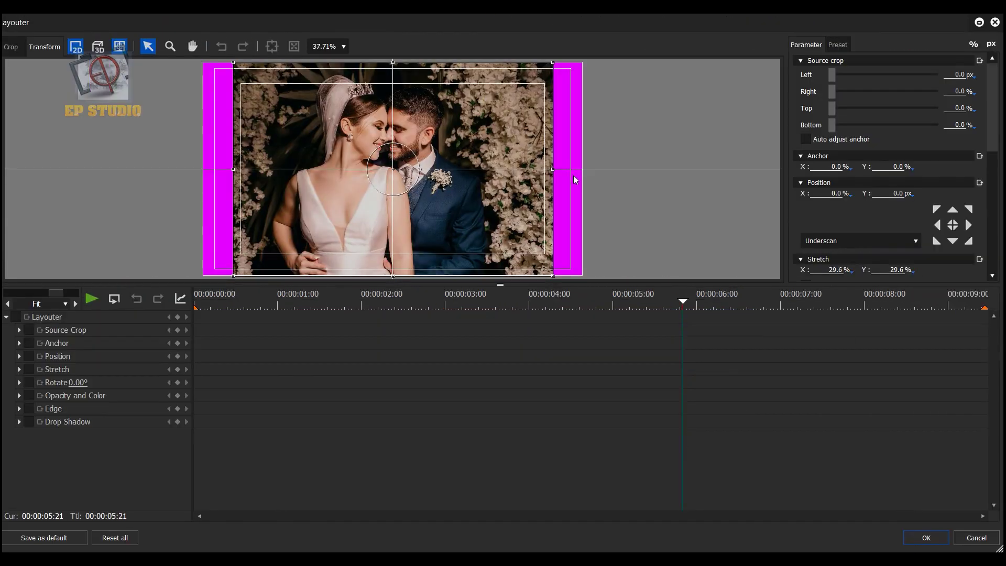
left_click_drag(553, 170, 585, 174)
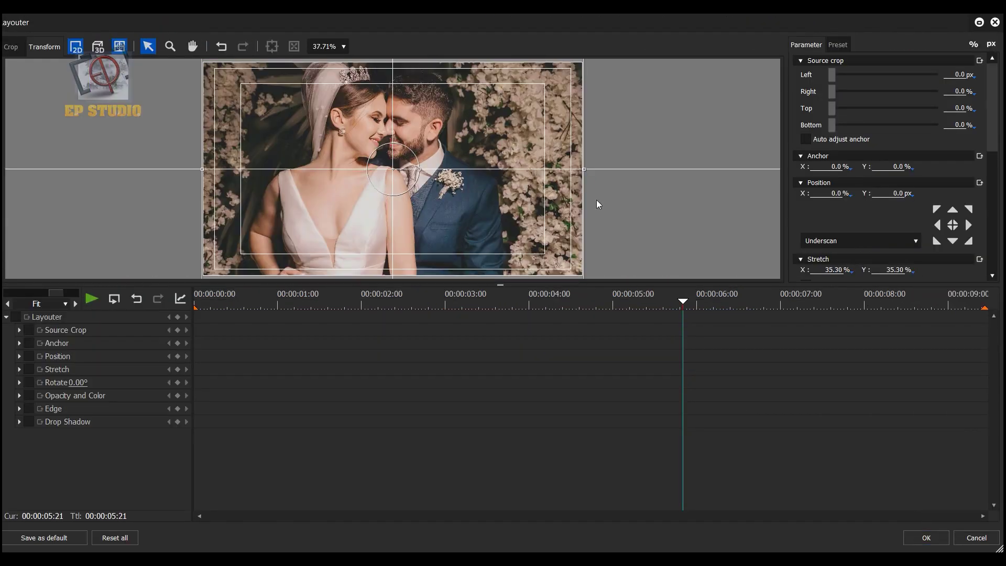
left_click(926, 538)
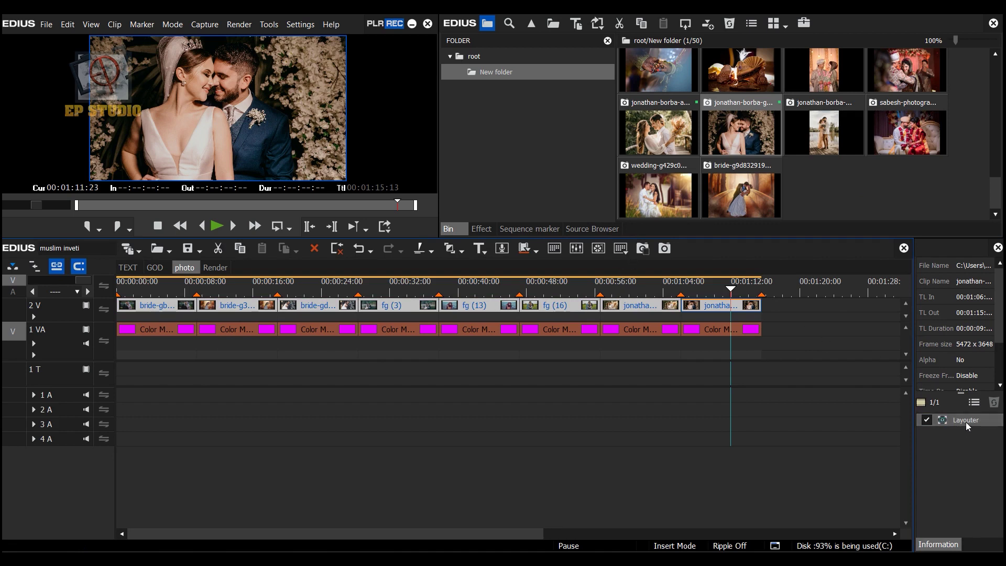
left_click(619, 309)
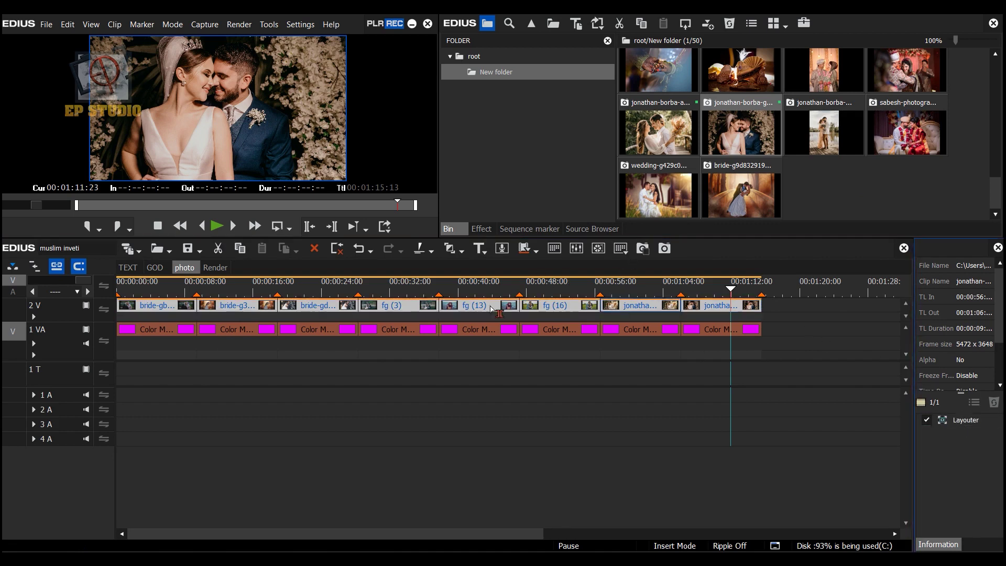
left_click(303, 286)
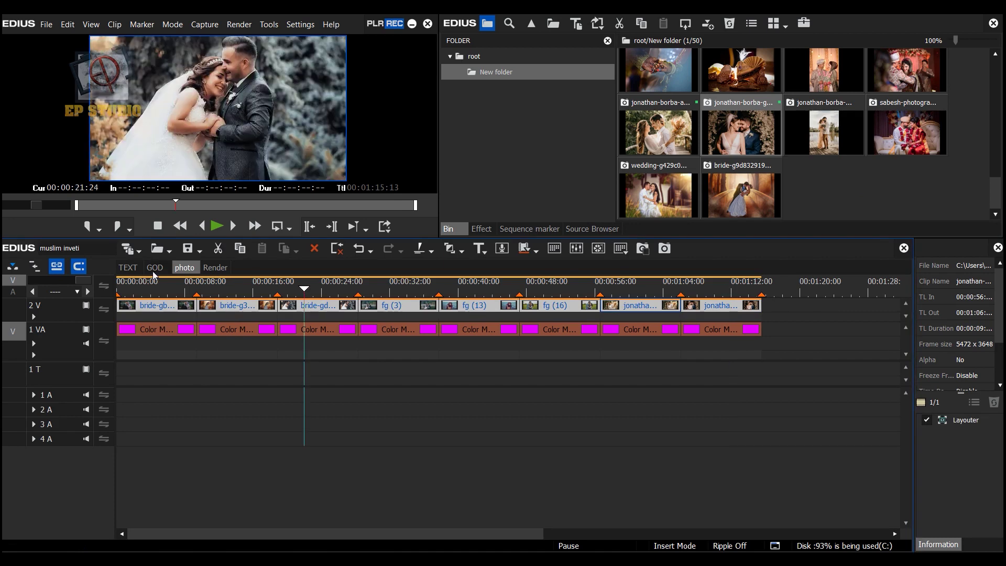
Play the Render sequence from the start and examine how the inserted photos appear, including near 00:01:09
left_click(216, 268)
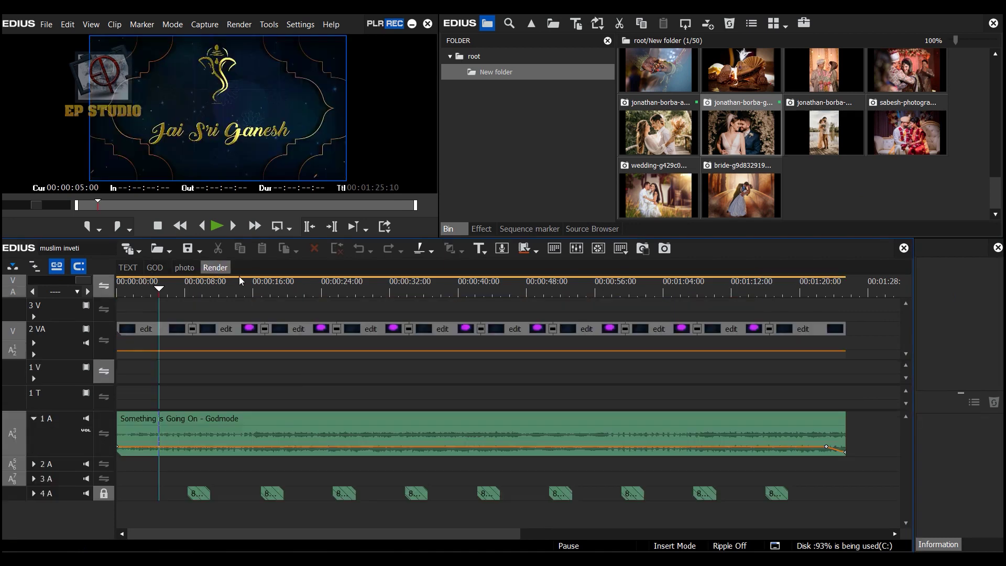
left_click_drag(154, 296, 96, 347)
left_click(218, 231)
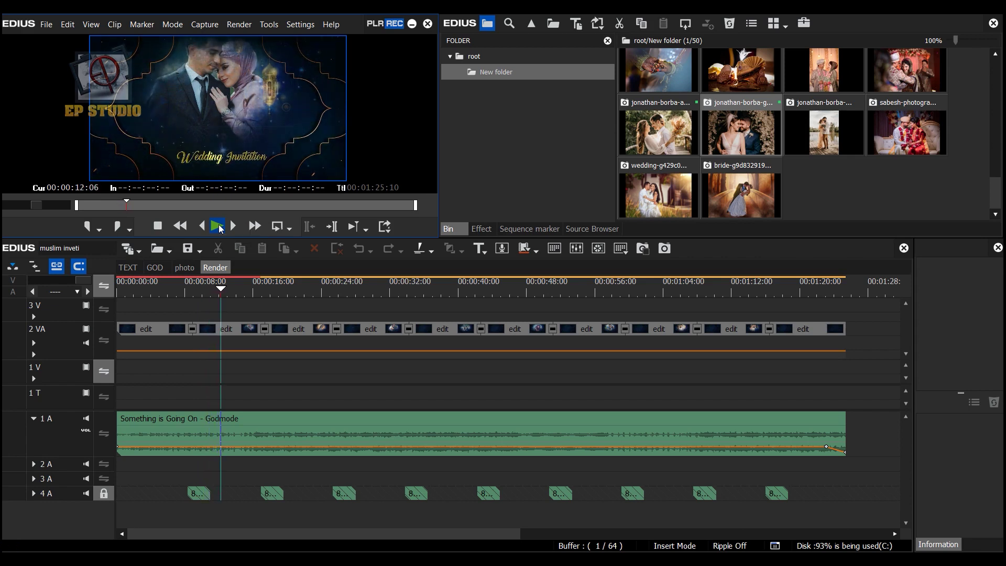
left_click(709, 287)
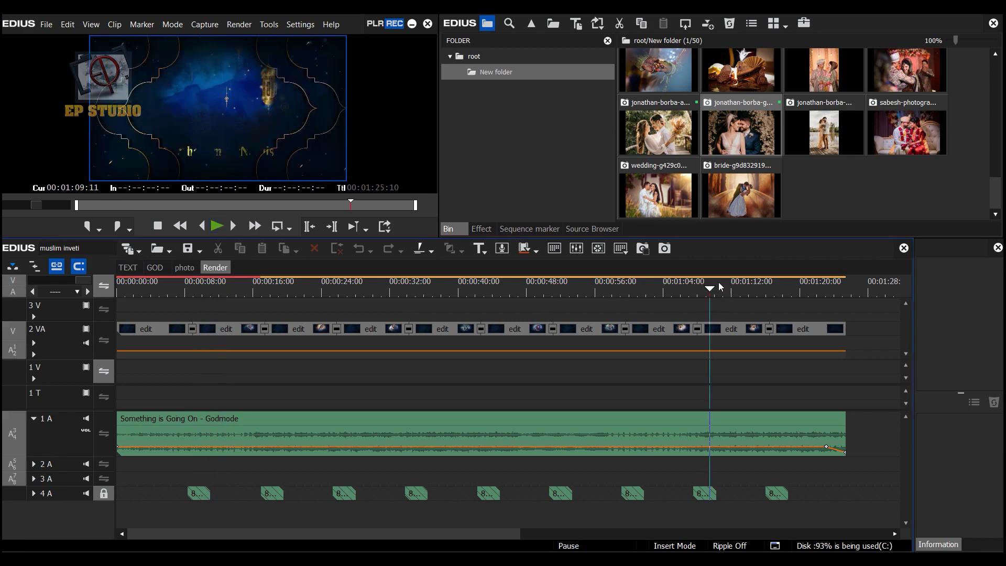
Delete the "Something is Going On - Godmode" music clip from track 1A of the Render sequence
left_click(315, 419)
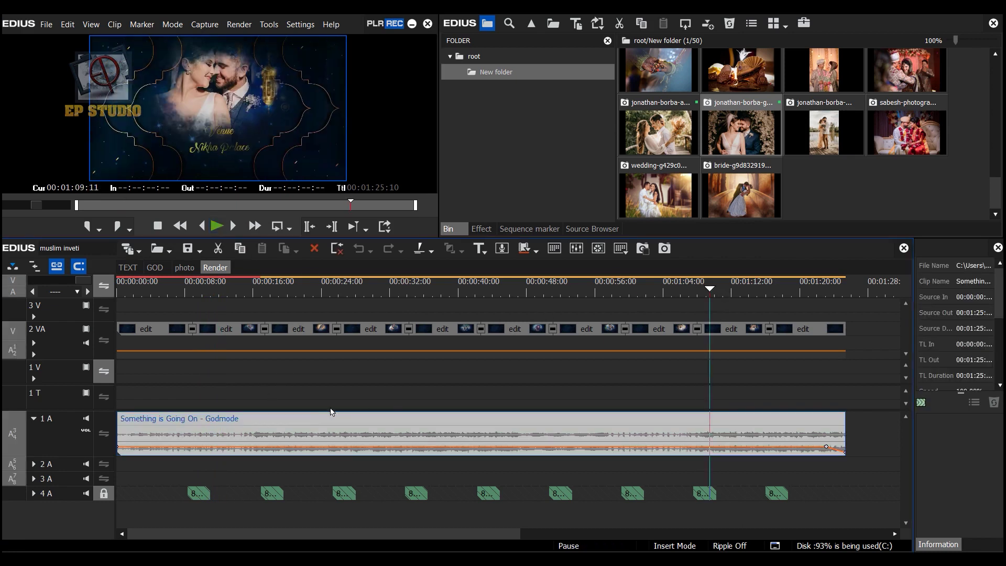
left_click(33, 418)
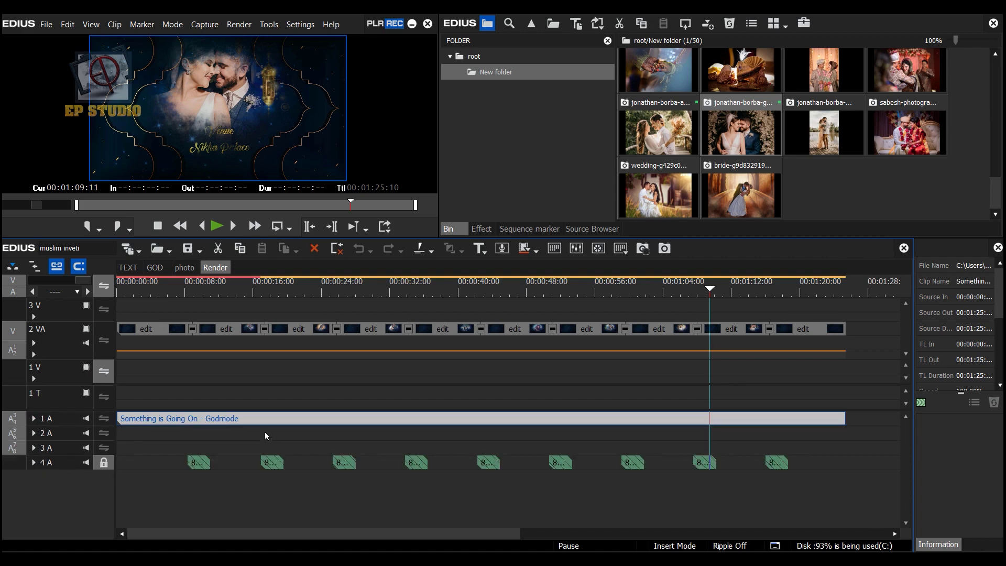
key("Delete")
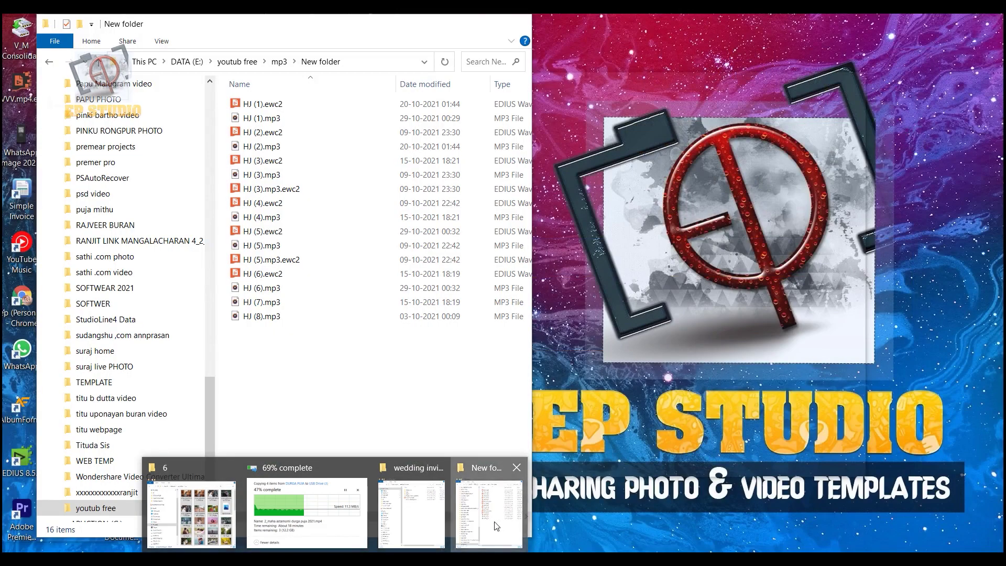
Import HJ (7).mp3 from the mp3 folder into the bin and place it at the start of track 1A
left_click(497, 526)
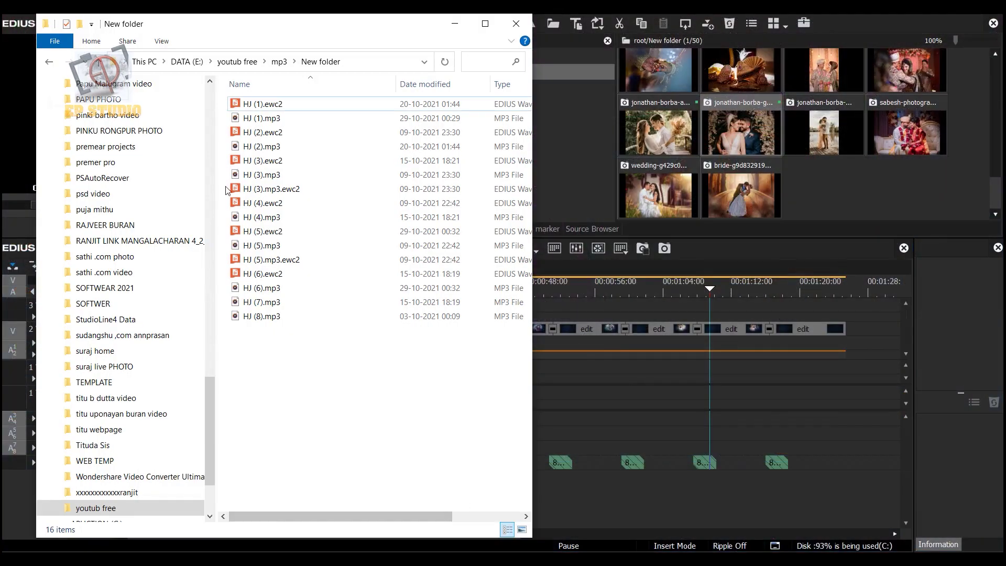
left_click_drag(260, 302, 830, 193)
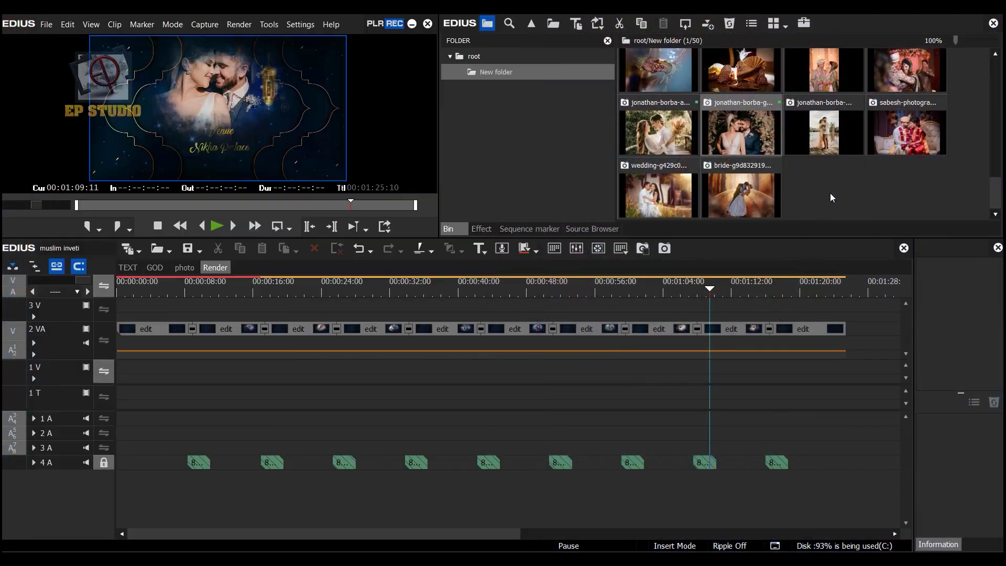
left_click_drag(511, 334, 608, 378)
Trim the HJ (7) music to the end of the video at 00:01:25:10 and fade its volume out to zero there
left_click_drag(815, 288, 841, 281)
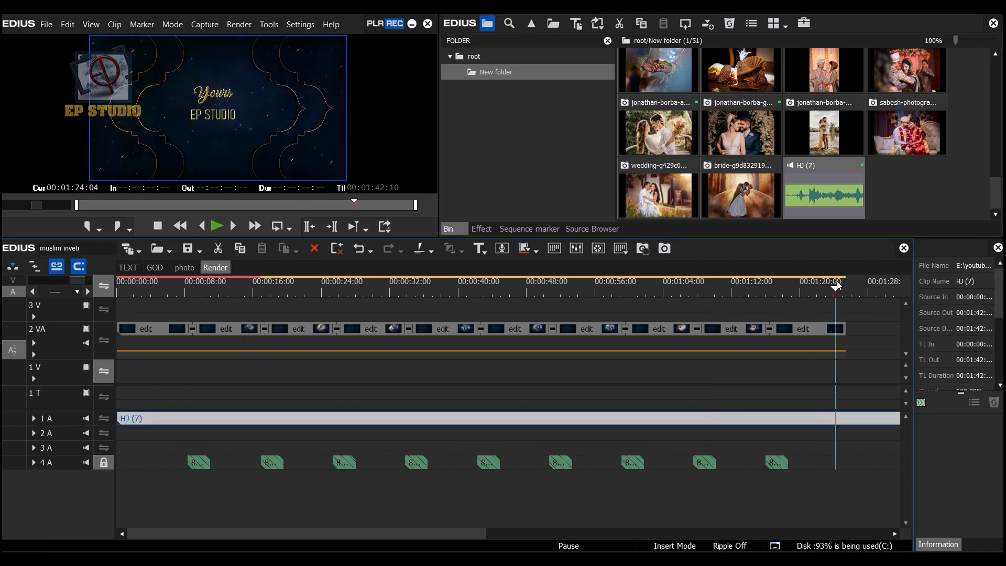
left_click_drag(893, 418, 863, 450)
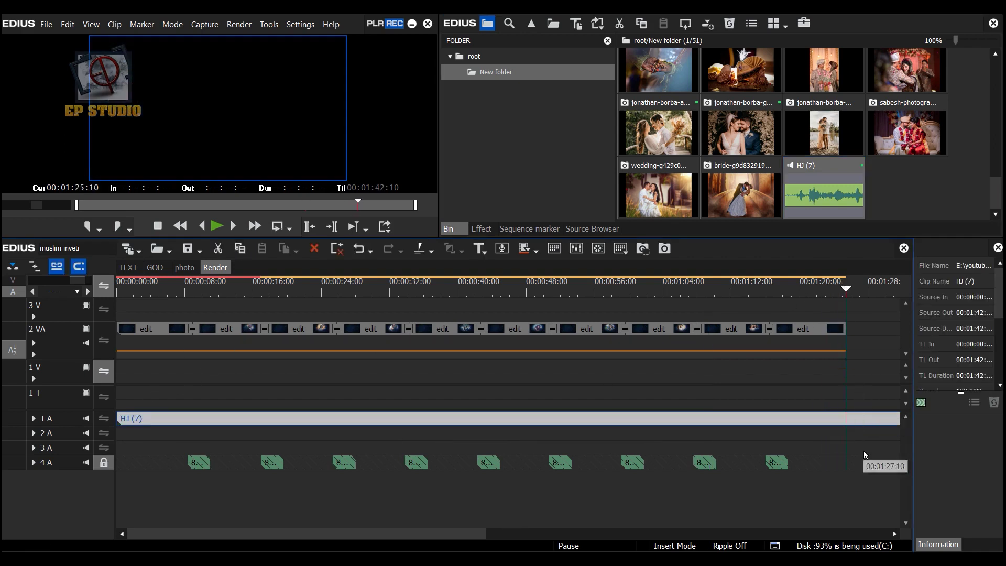
key("n")
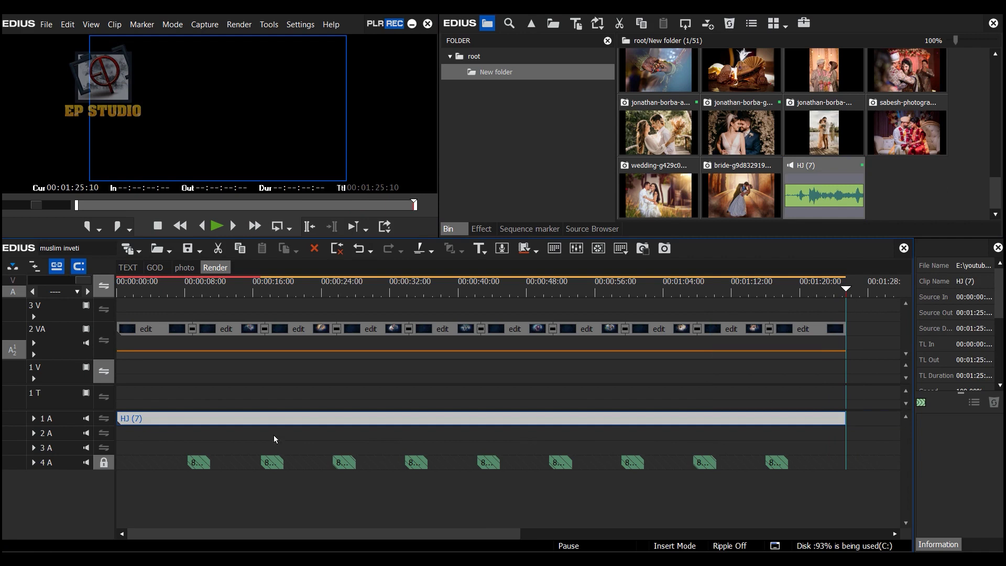
left_click(34, 419)
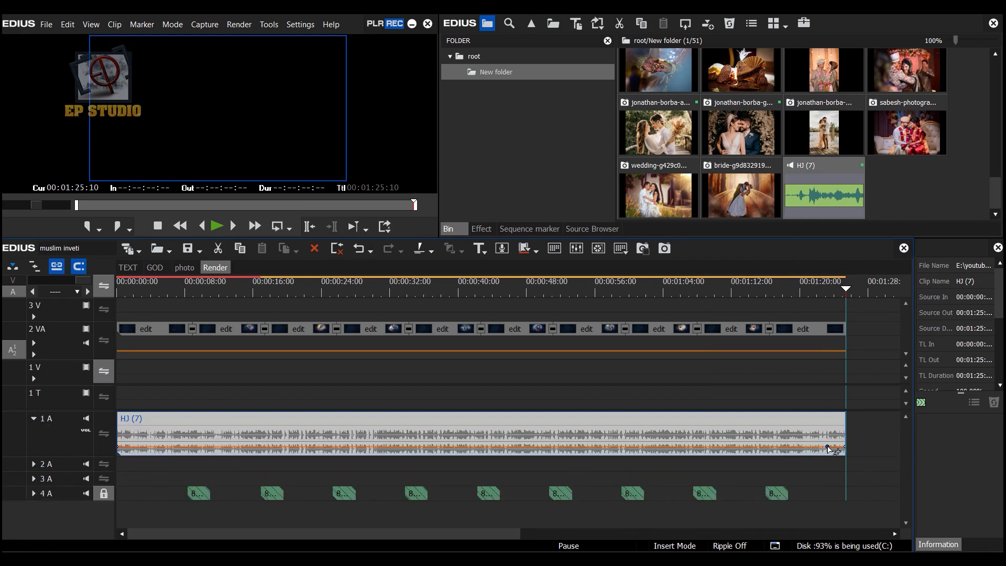
left_click_drag(845, 447, 845, 452)
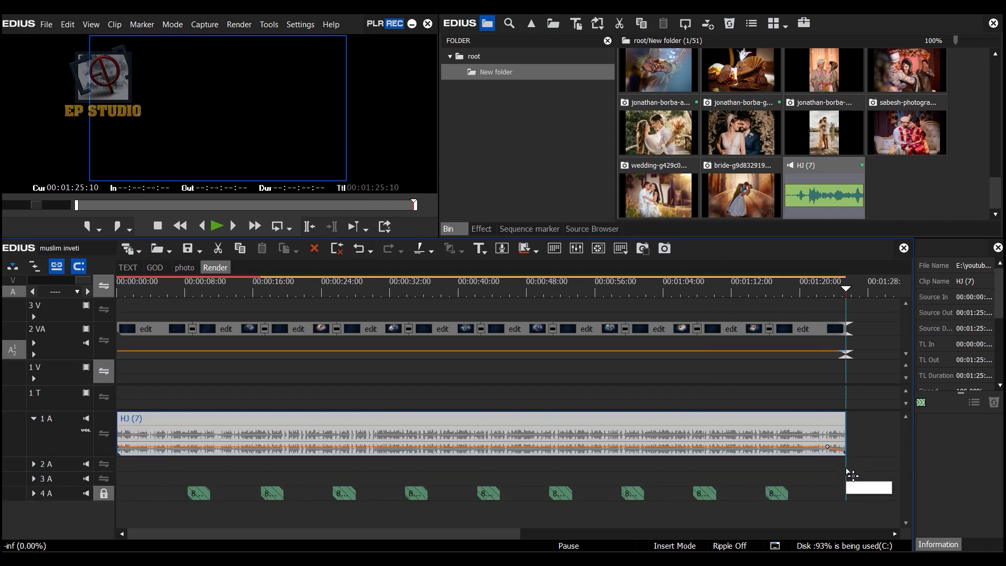
Play and scan the Render sequence from the Ganesh title to the closing title to check it with the new music
left_click(176, 291)
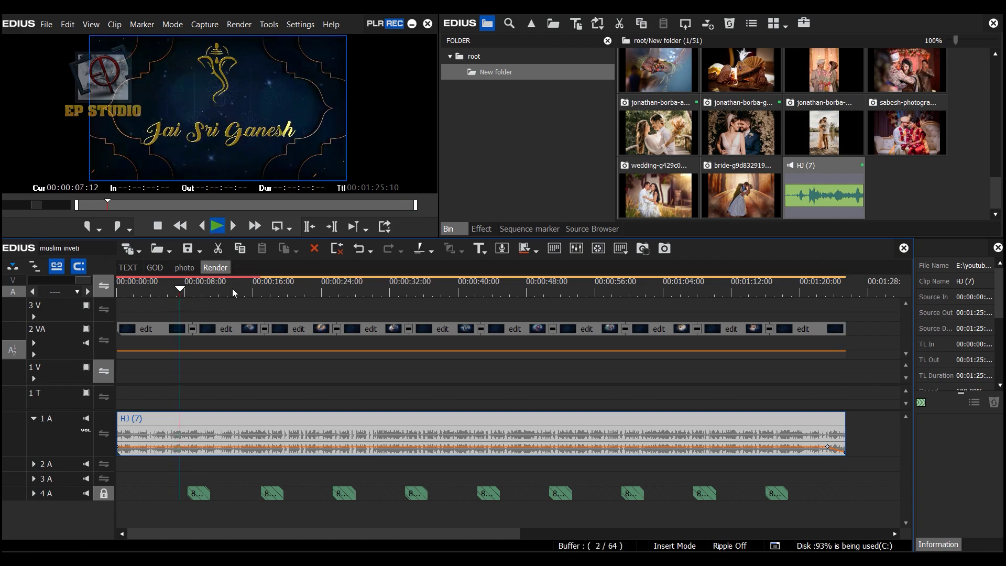
left_click_drag(229, 285, 557, 335)
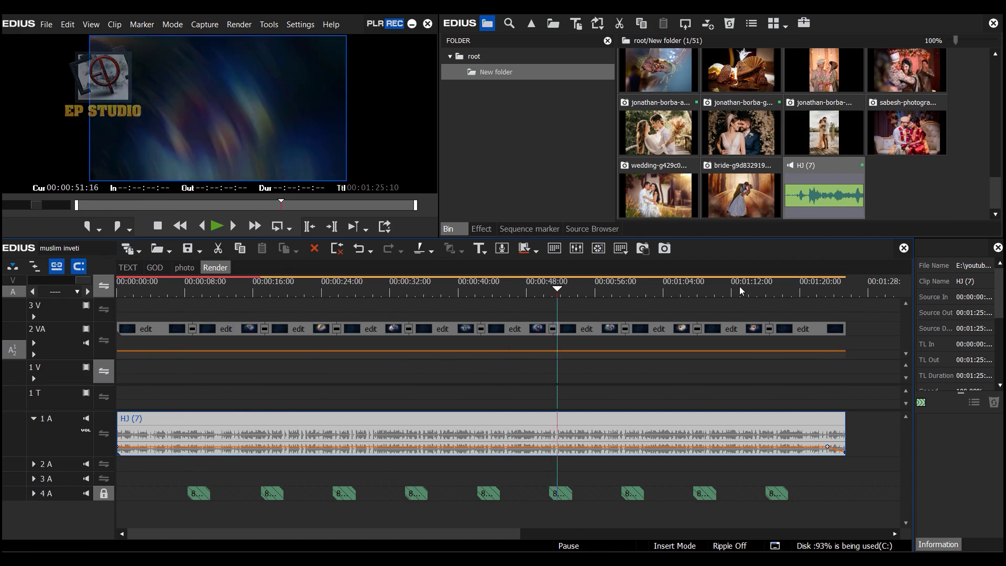
left_click_drag(680, 288, 652, 310)
left_click_drag(797, 296, 808, 294)
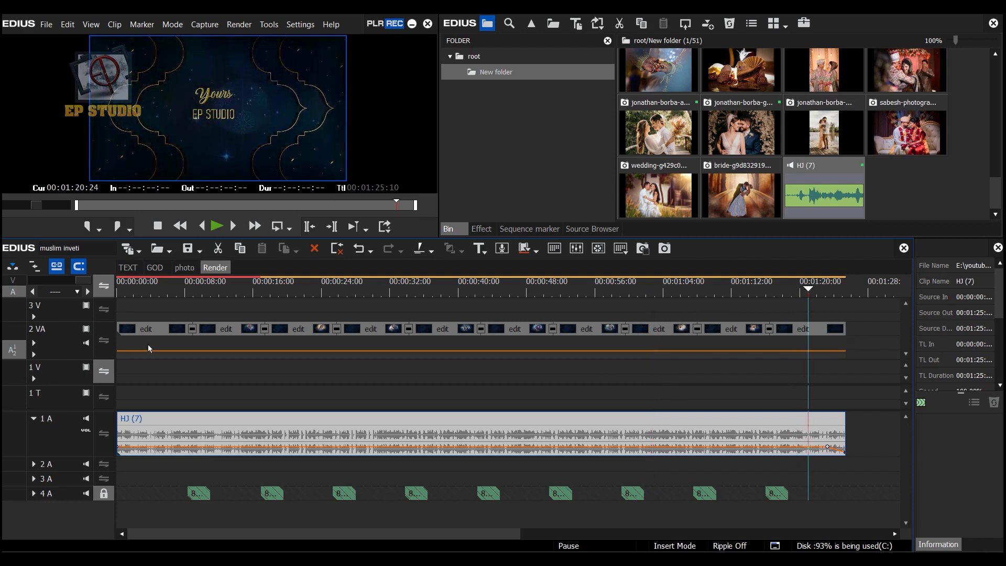
Open the closing "Yours EP STUDIO" title on track 2V of the TEXT sequence in Quick Titler
left_click(128, 268)
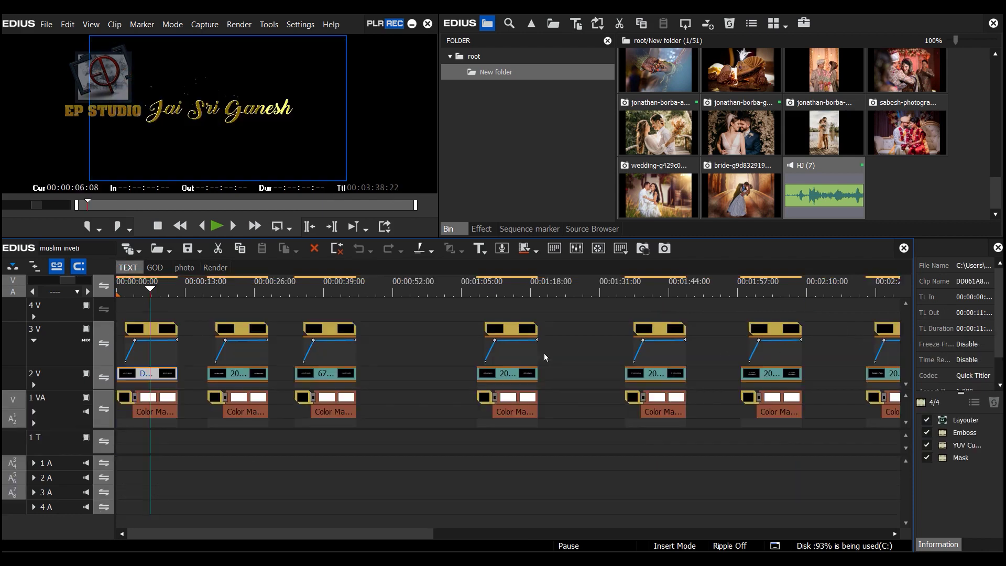
left_click_drag(325, 534, 648, 527)
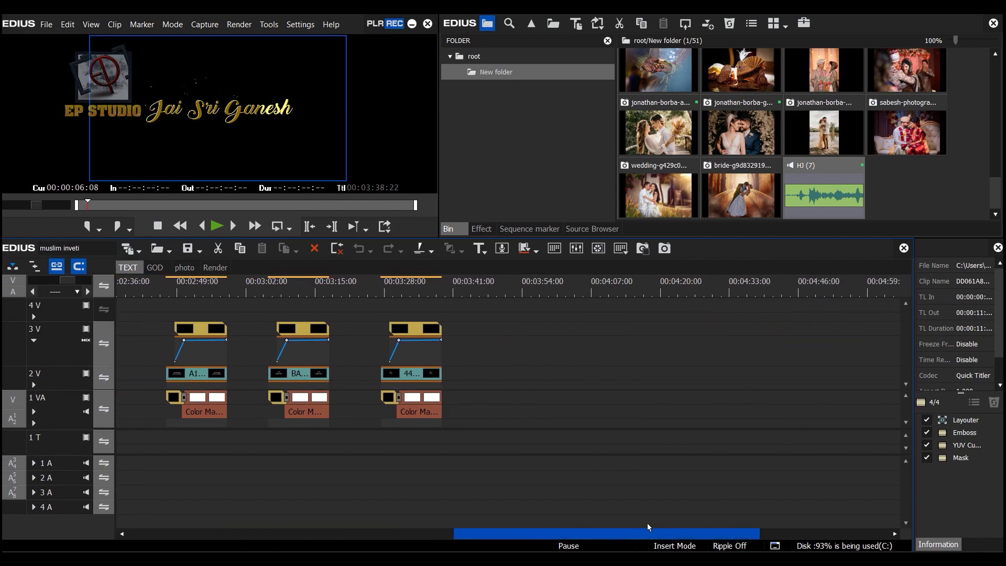
left_click_drag(417, 291, 414, 291)
left_click(419, 375)
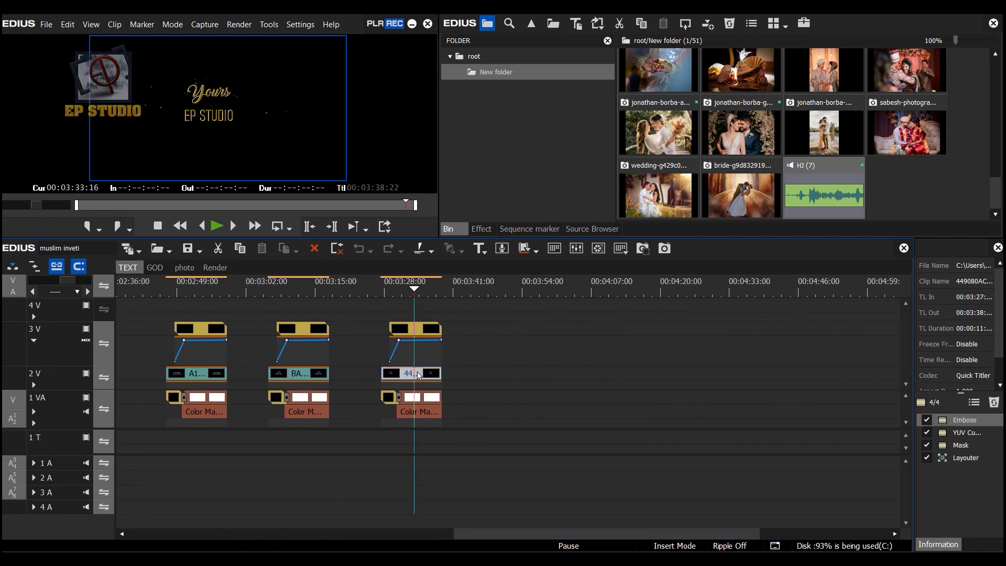
double_click(419, 375)
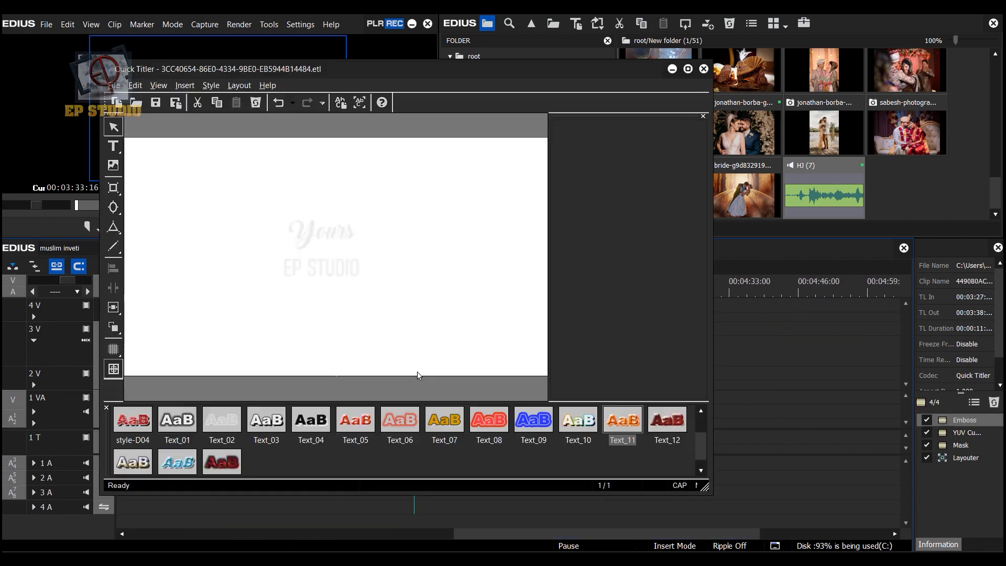
Replace the word "Yours" with "Thanks" in the closing title, nudge the text up to Y 343, and save it
double_click(336, 227)
left_click_drag(298, 228, 429, 237)
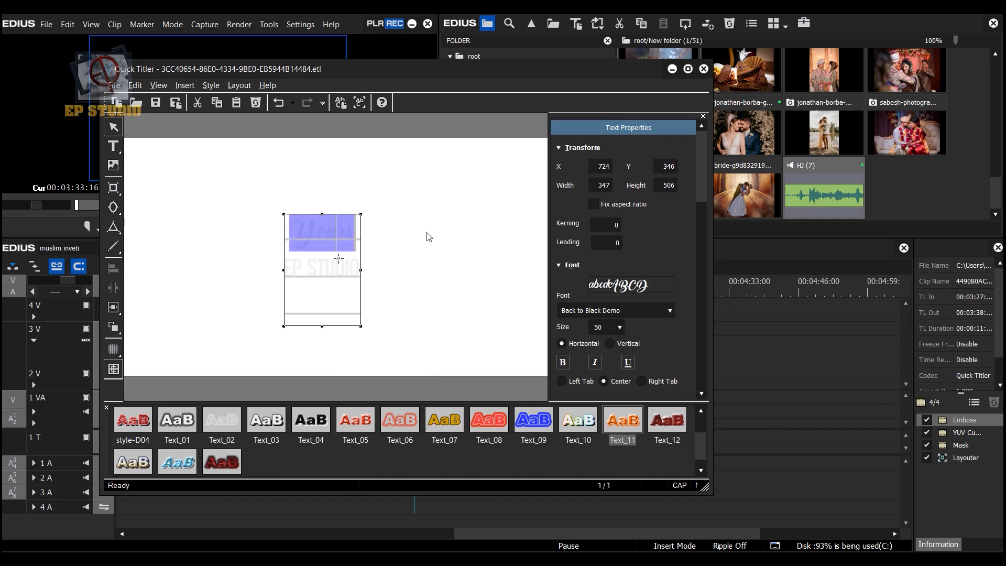
type("Tha")
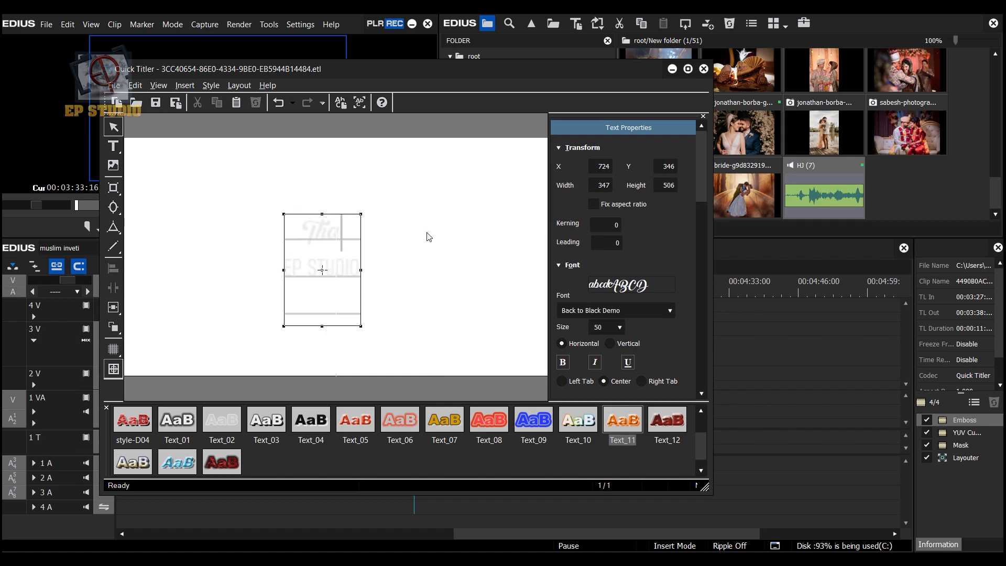
type("nks EP")
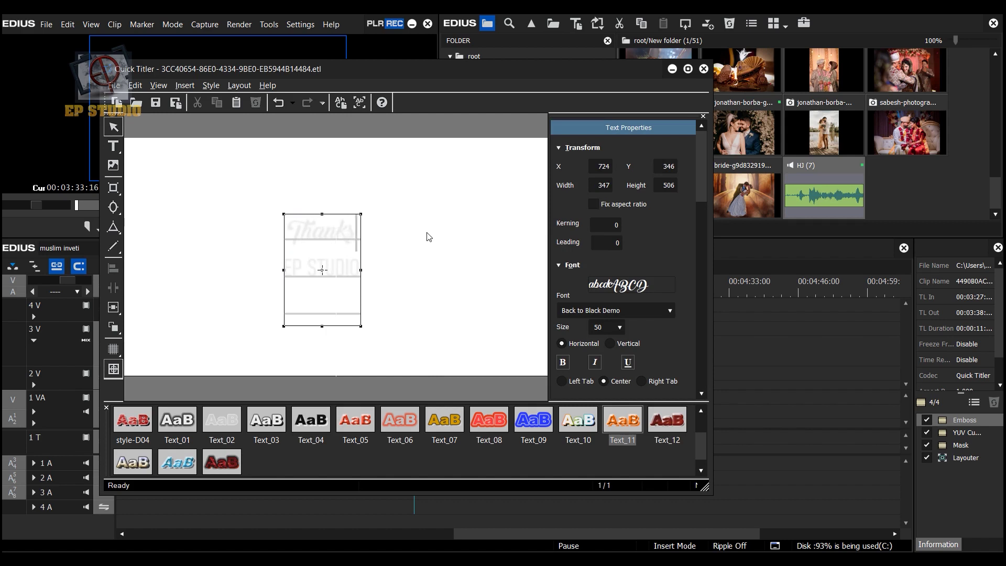
left_click(429, 236)
left_click_drag(348, 241, 348, 239)
left_click(114, 85)
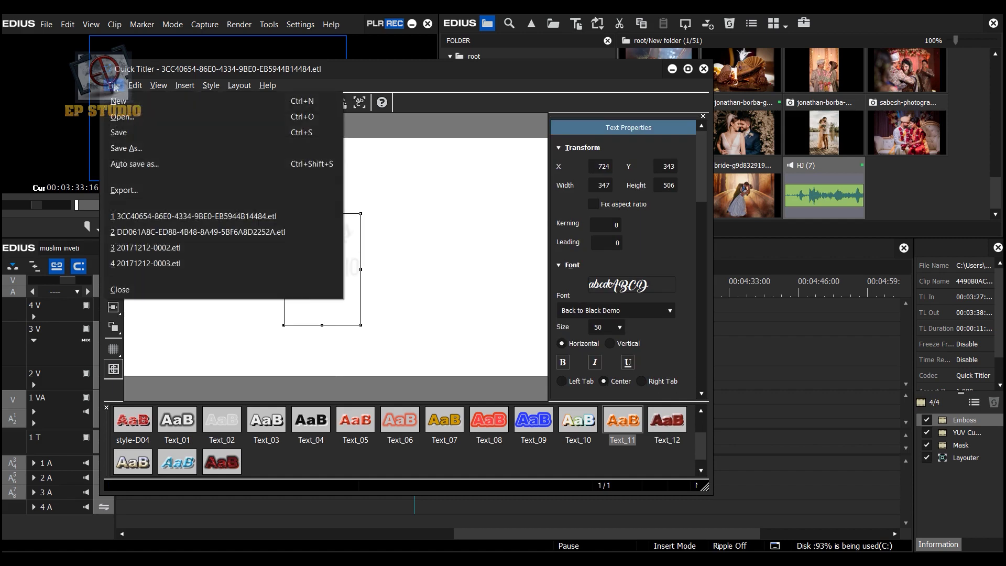
left_click(135, 133)
Preview the edited closing title full screen at 00:03:34:06 and return to the editing layout
left_click(418, 288)
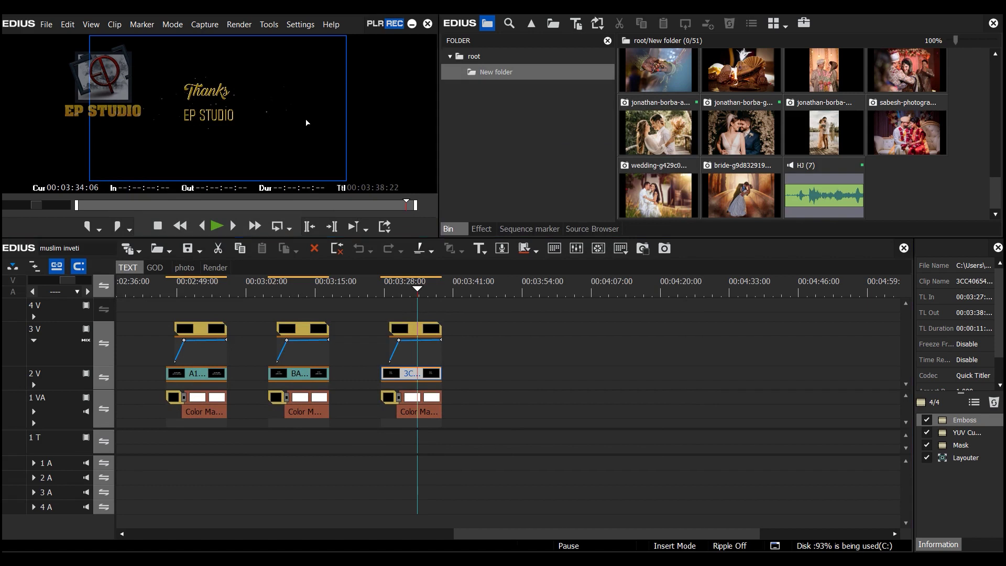
key("F11")
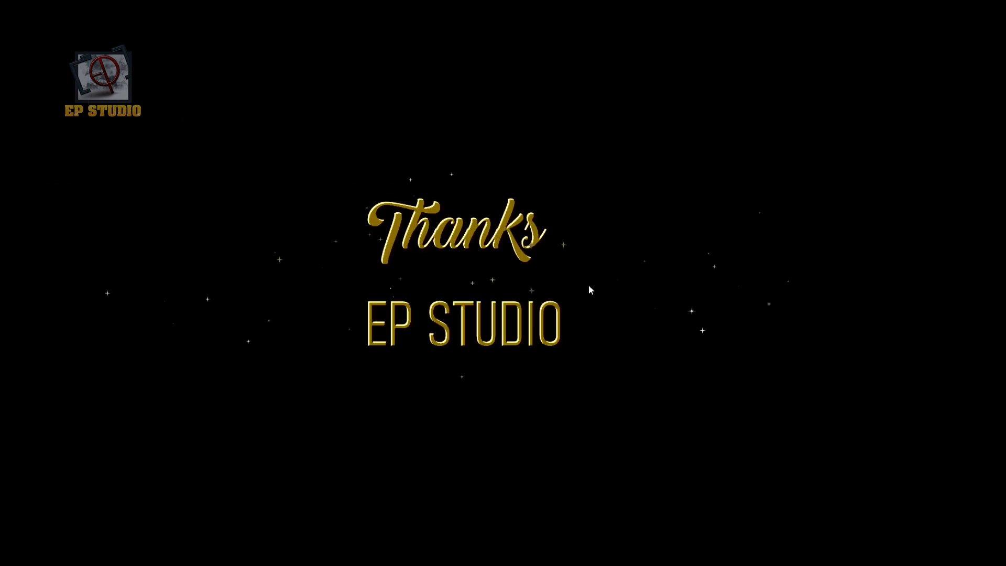
key("Escape")
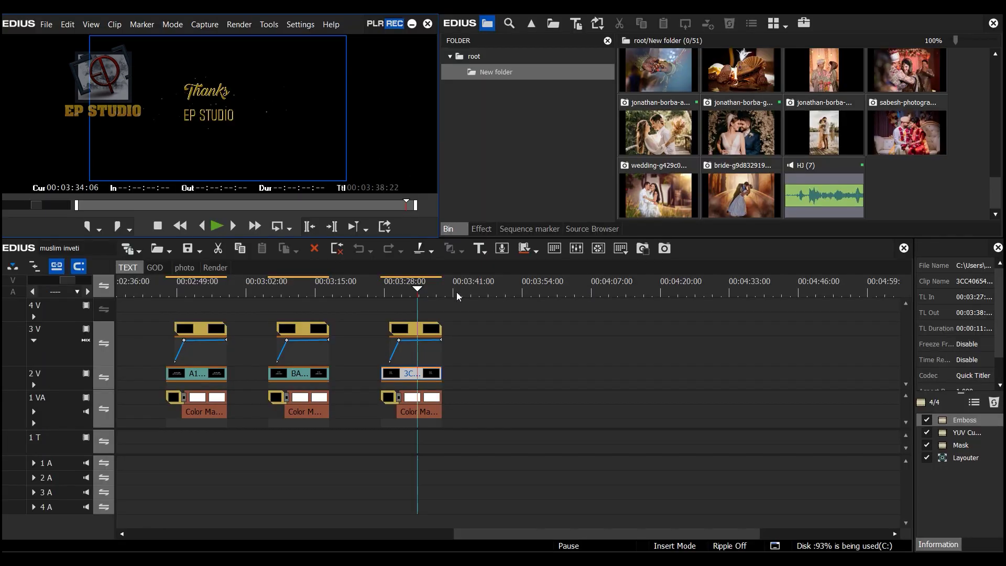